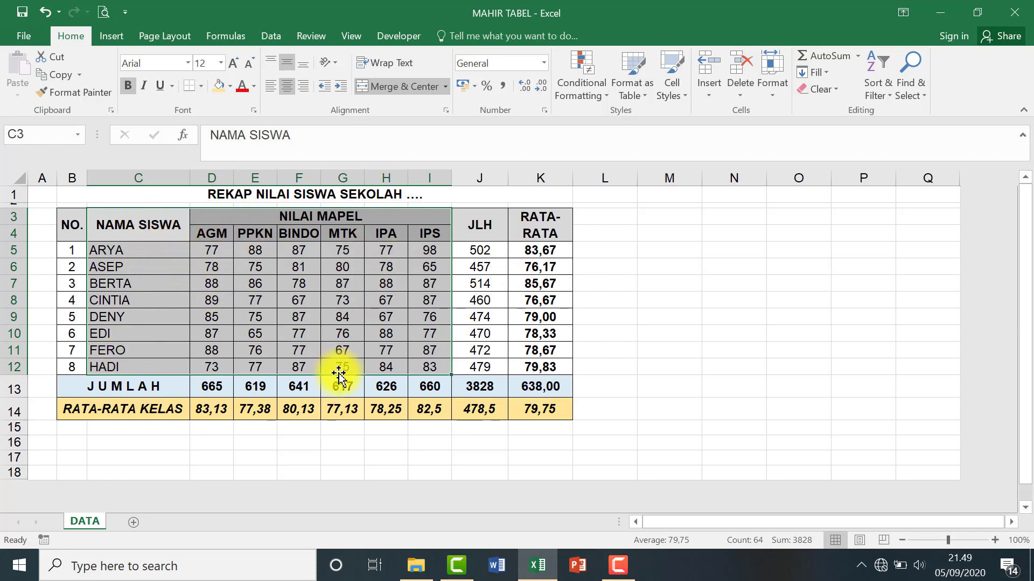
Insert a clustered column chart of the selected grades and drag it right of the table.
click(85, 88)
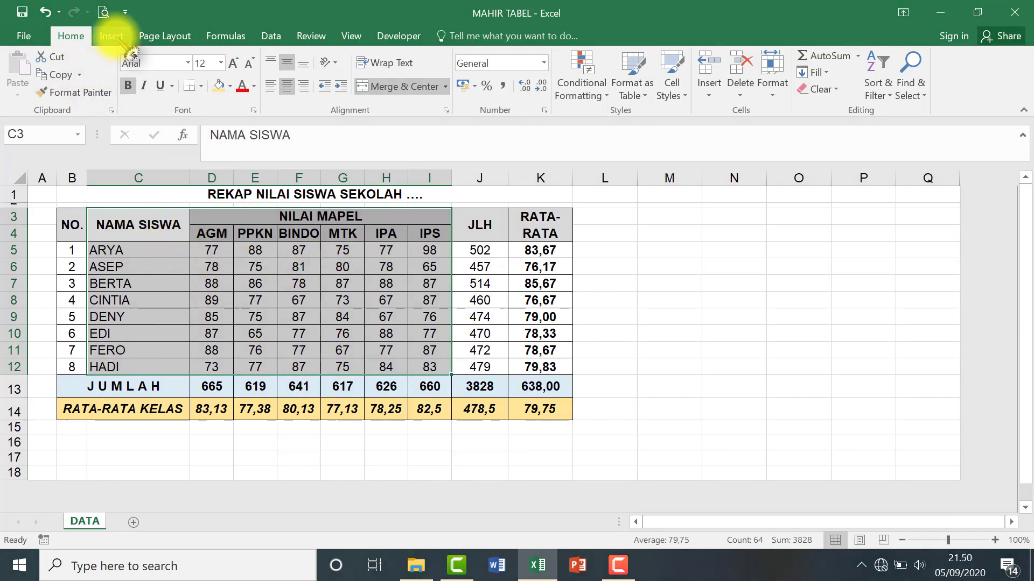
click(112, 35)
click(426, 55)
click(445, 106)
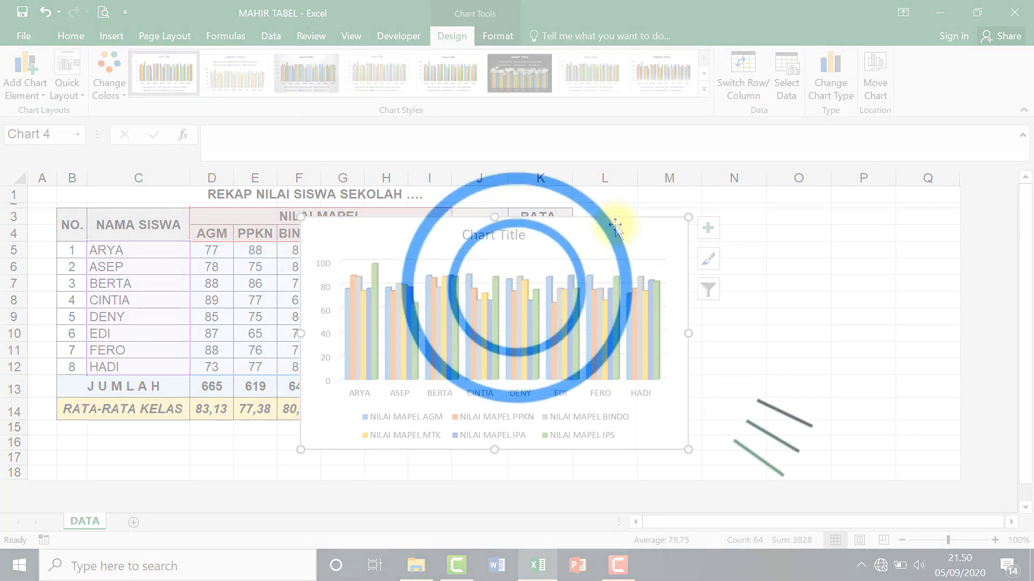
drag(622, 219, 883, 215)
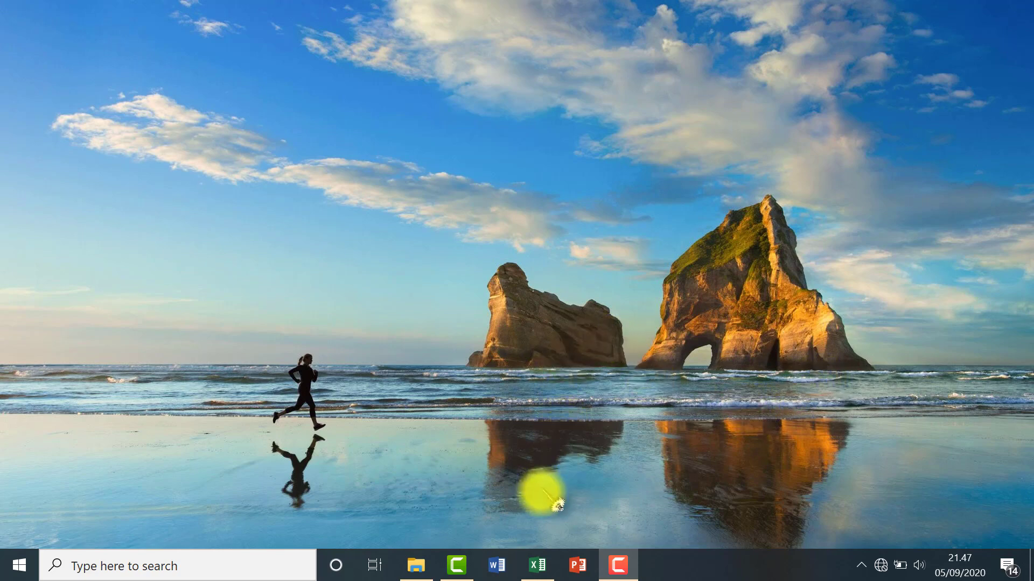
Restore the MAHIR TABEL workbook window from the taskbar.
click(536, 563)
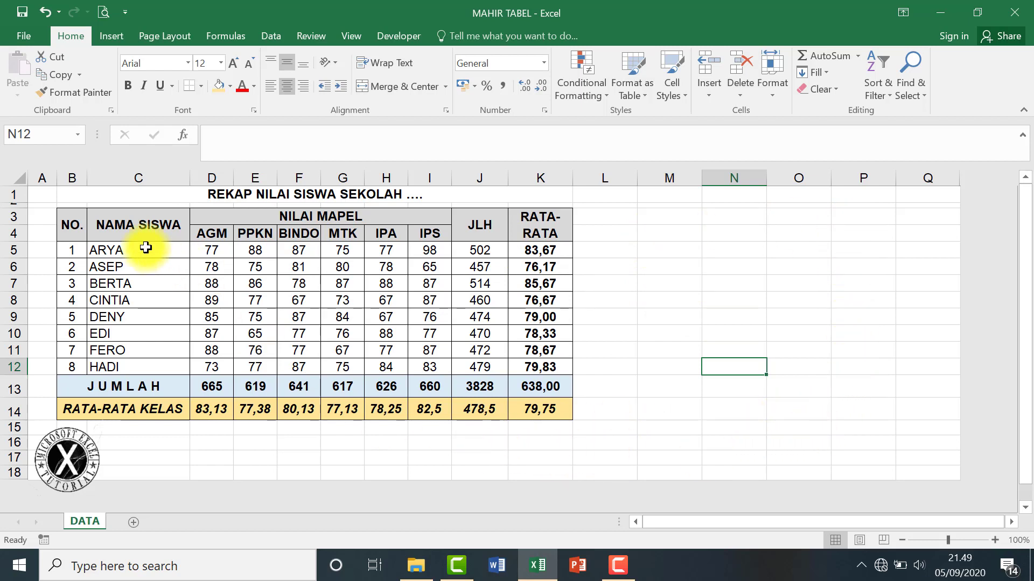
drag(114, 229, 421, 362)
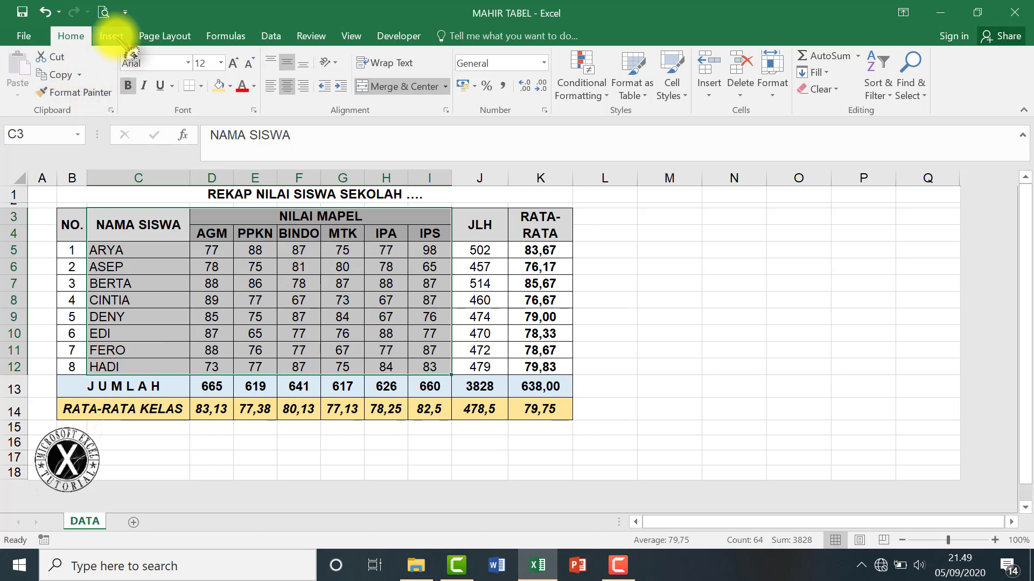
click(112, 36)
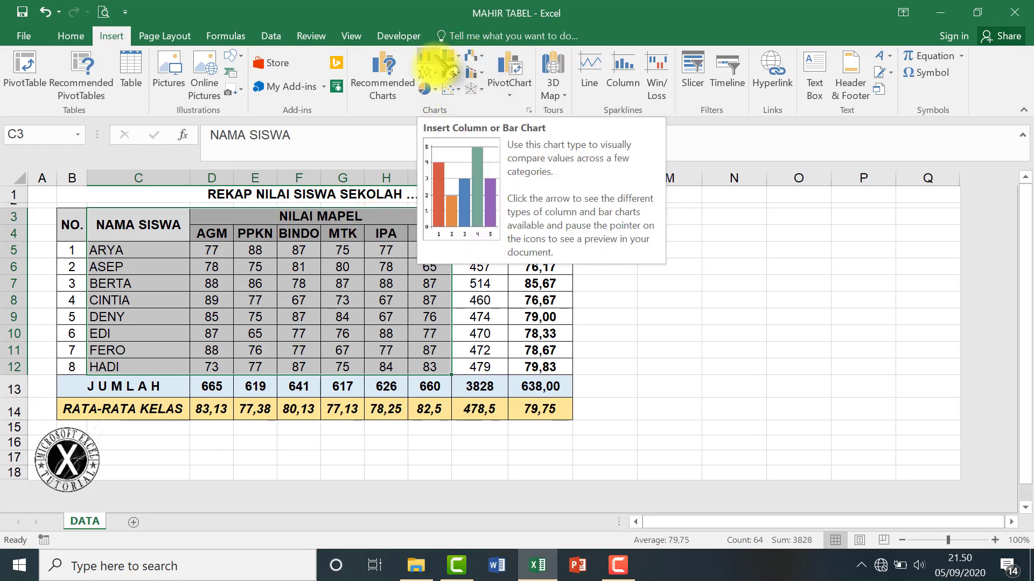
click(433, 89)
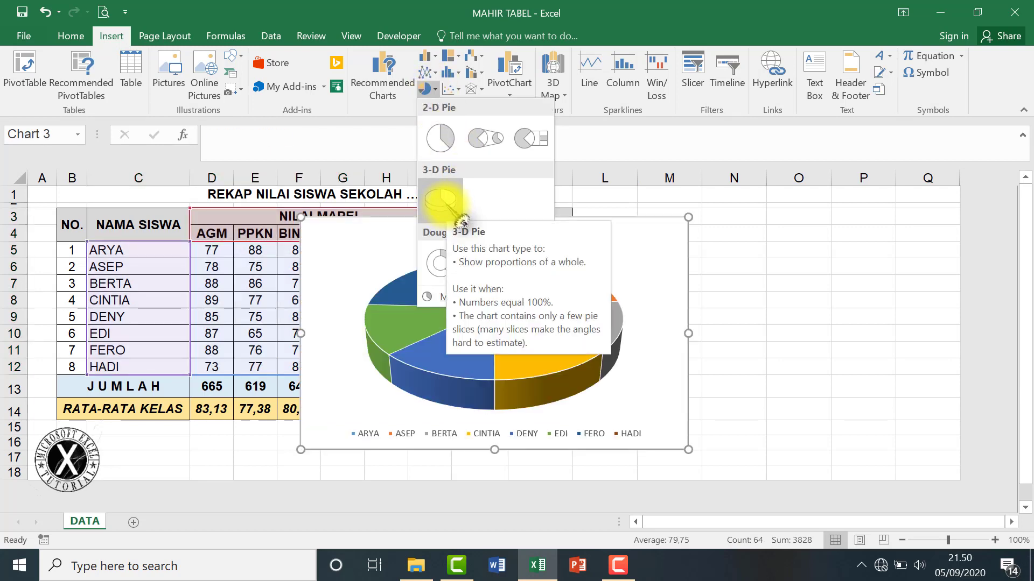
click(462, 221)
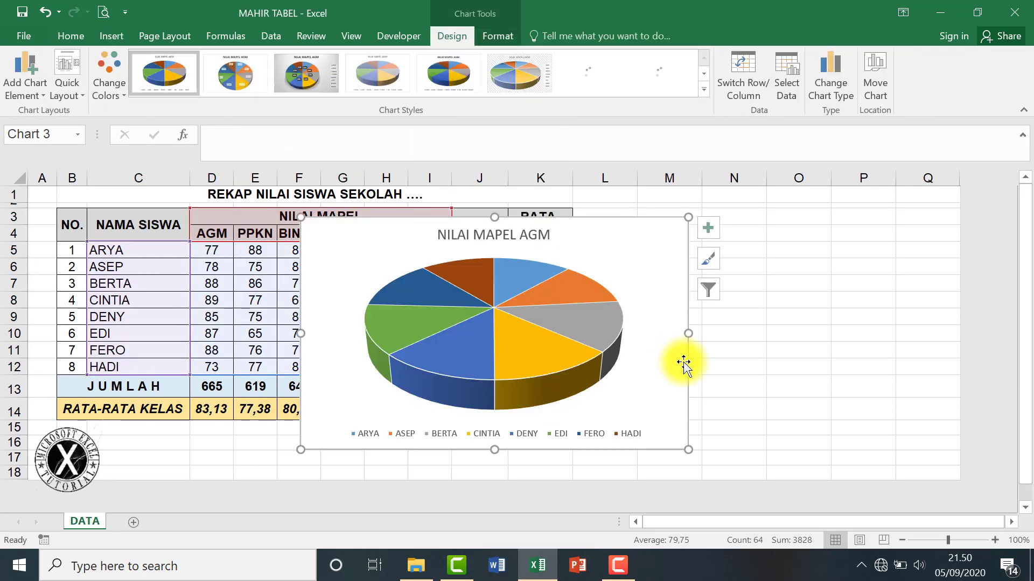
mouse_move(658, 258)
mouse_down()
mouse_move(815, 300)
mouse_move(679, 300)
mouse_up()
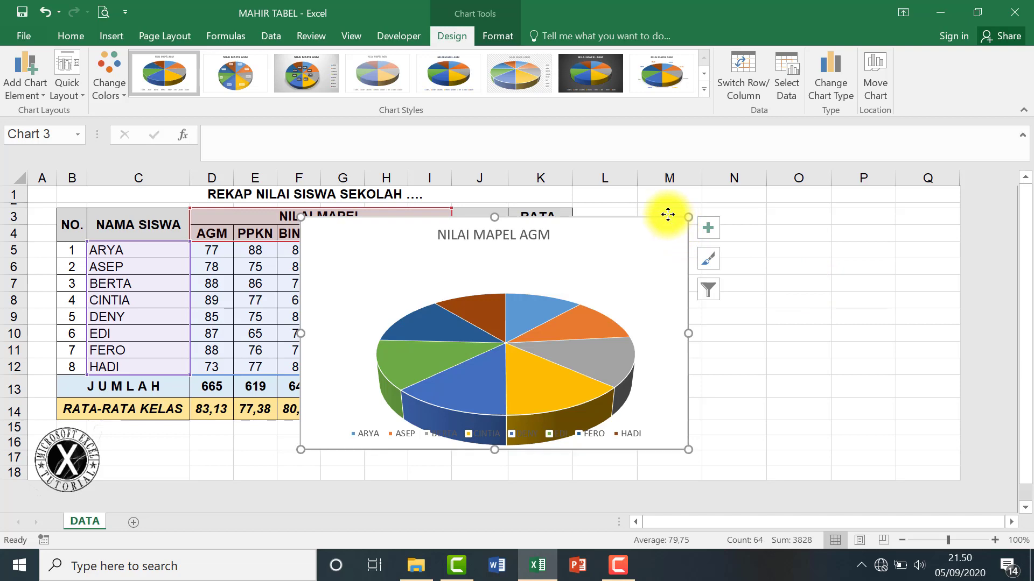
key(Delete)
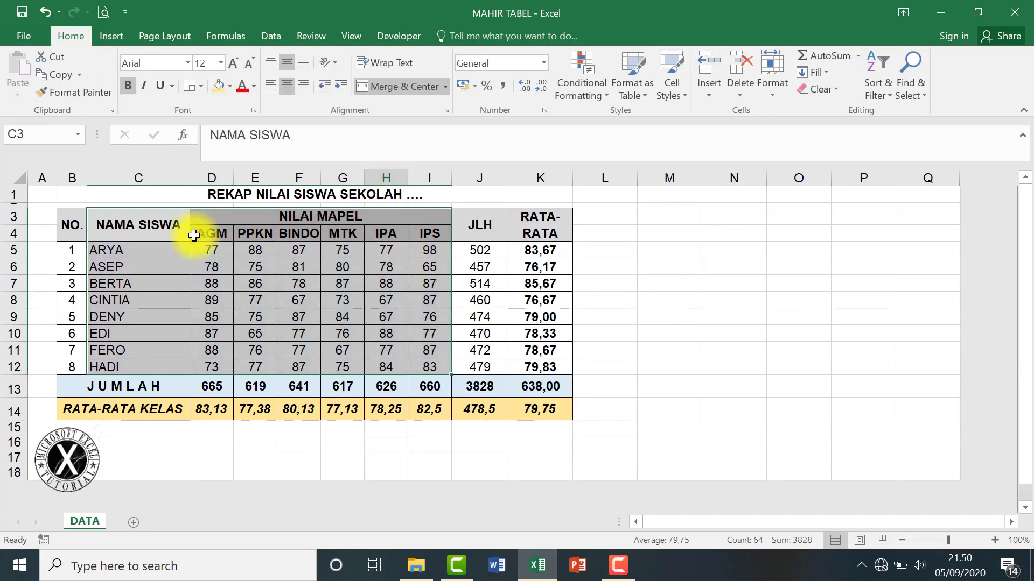
Insert a 3-D clustered column chart of the grades, move it aside, and apply Style 1.
click(113, 38)
click(428, 56)
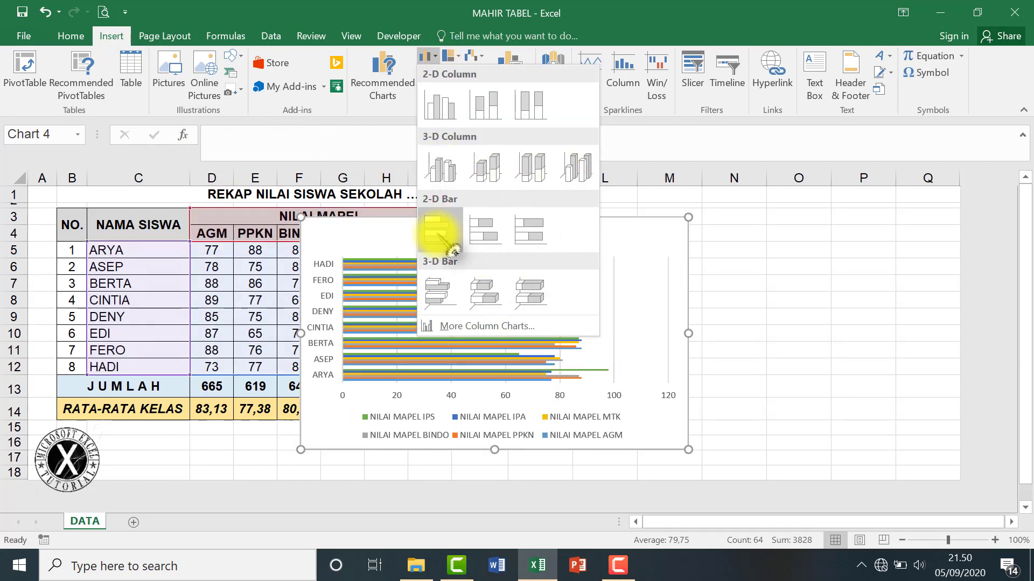
click(450, 169)
mouse_move(618, 230)
mouse_down()
mouse_move(883, 215)
mouse_move(896, 204)
mouse_up()
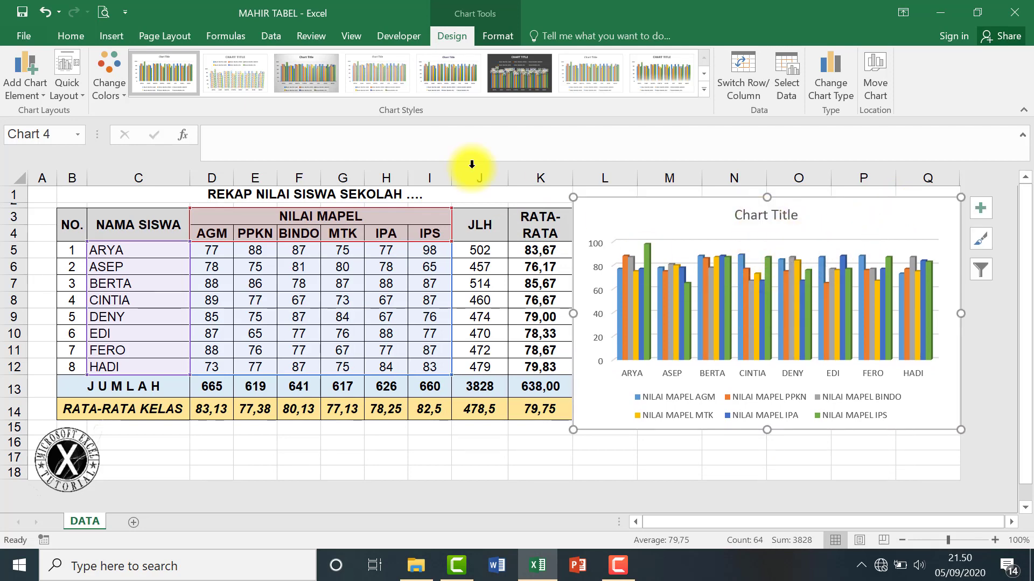
click(703, 89)
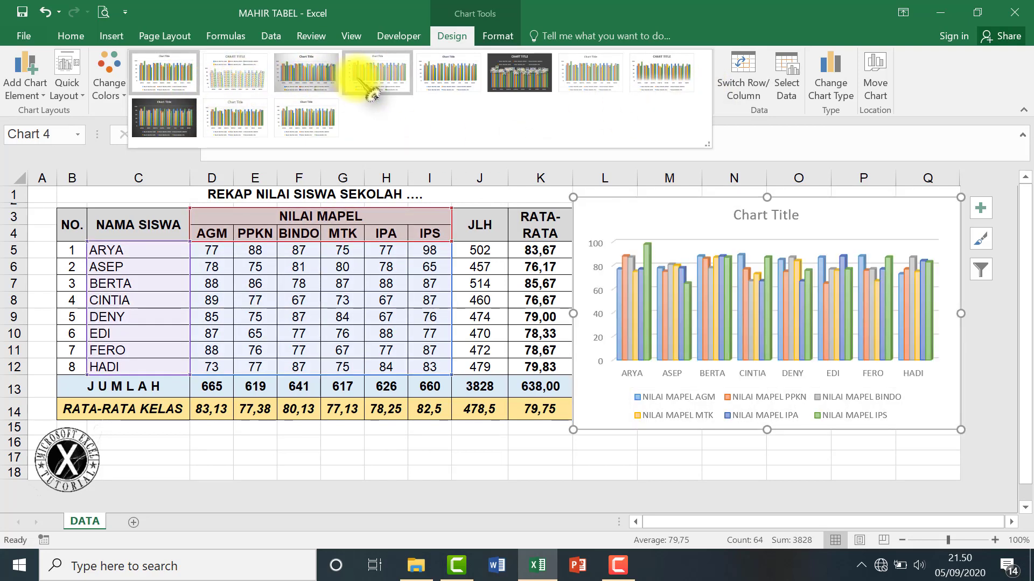
click(161, 81)
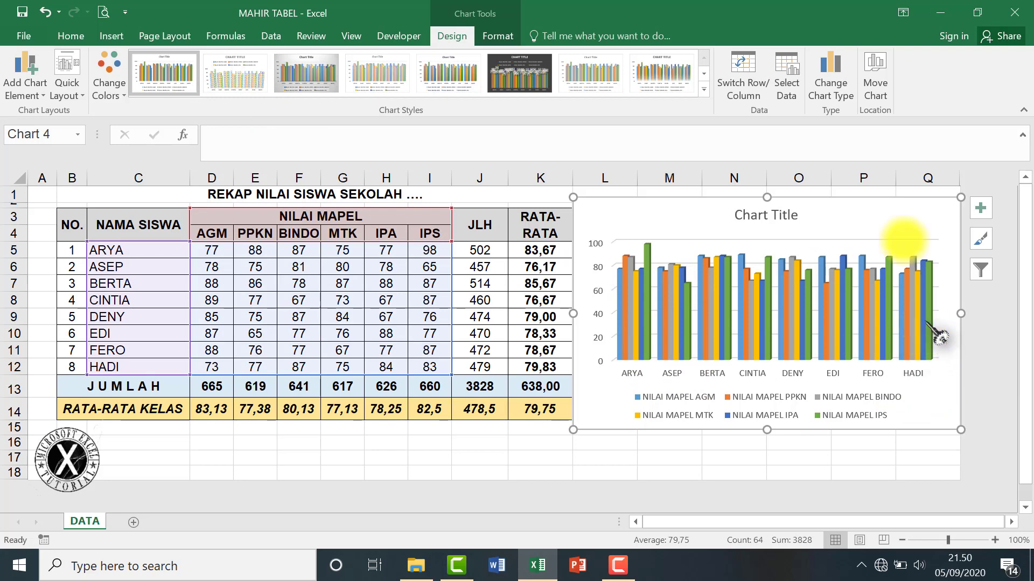
Enlarge the chart wider and taller and reposition it so columns D–H stay visible.
drag(886, 204, 566, 237)
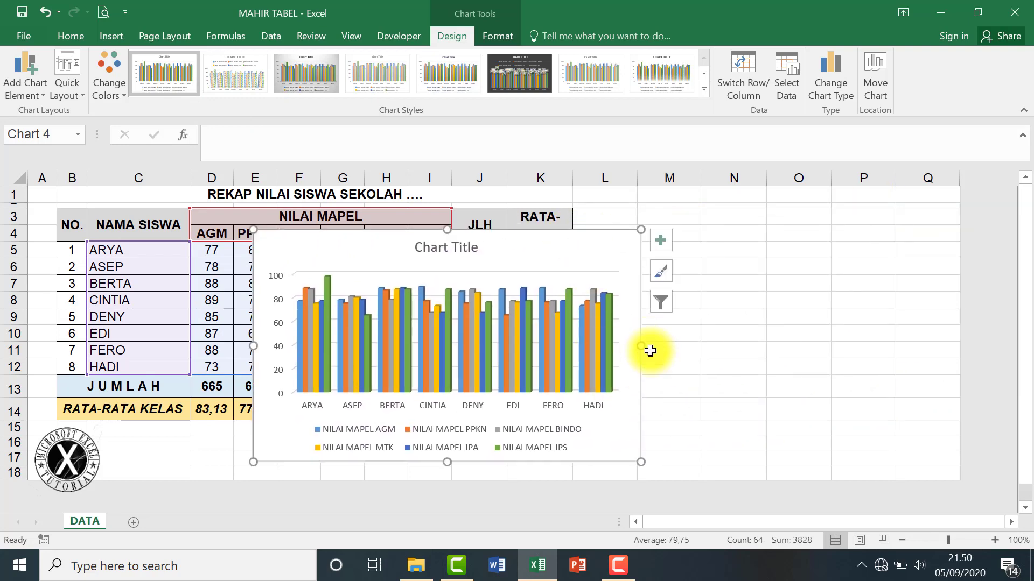
drag(640, 345, 739, 347)
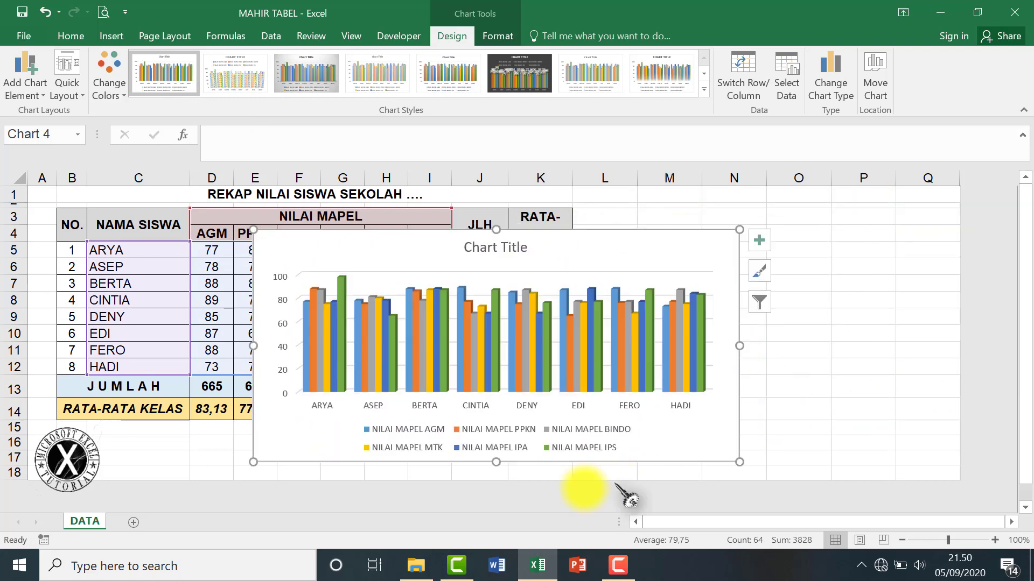
drag(499, 229, 498, 186)
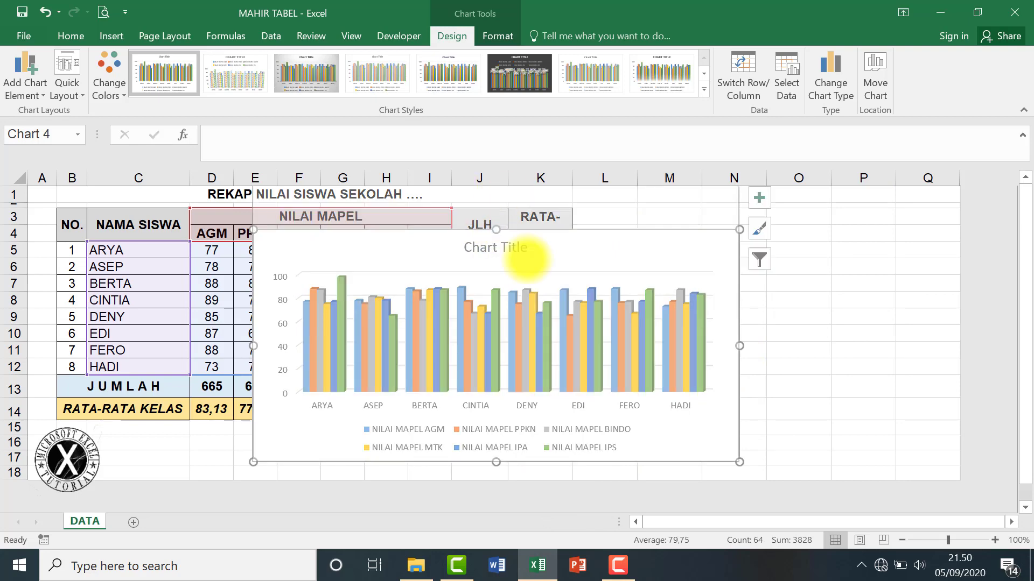
drag(648, 447, 780, 457)
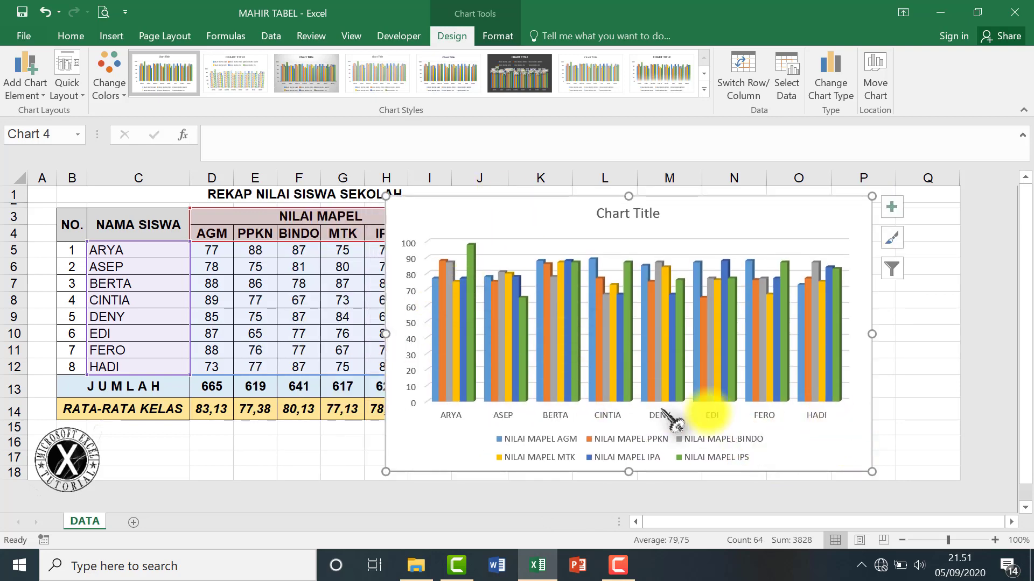
Set all chart text to the Times New Roman font.
right_click(860, 416)
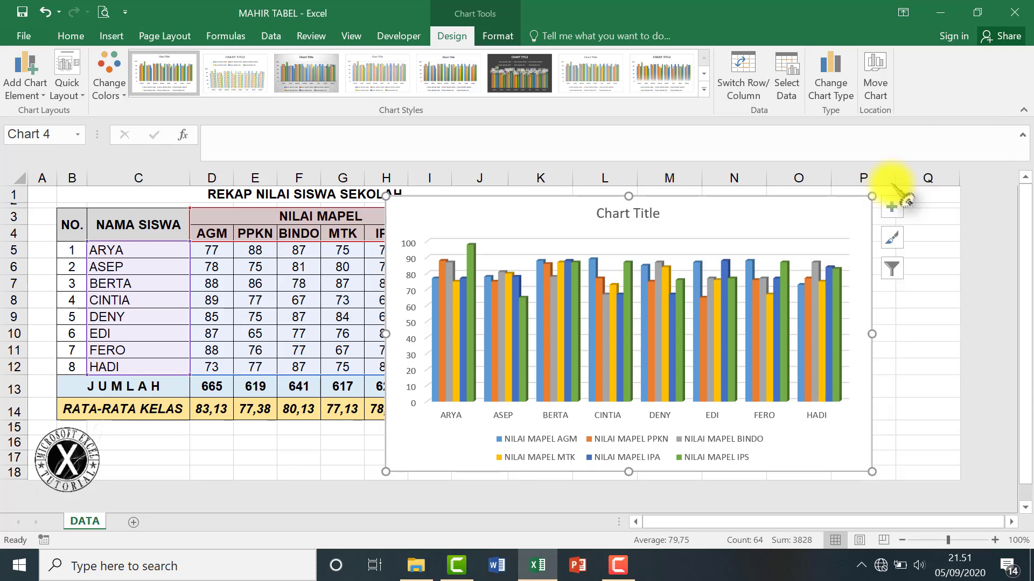
click(915, 164)
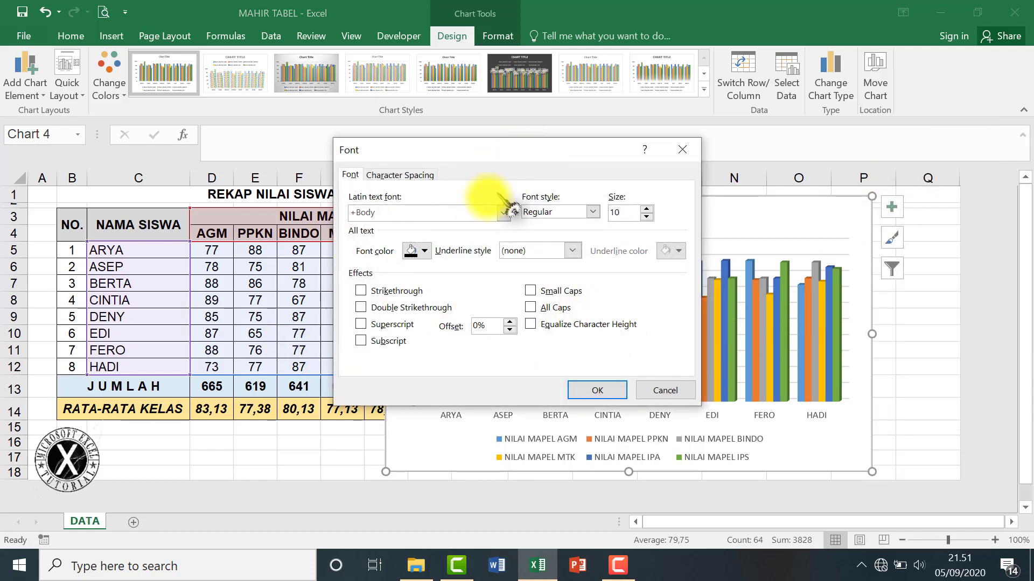
click(503, 213)
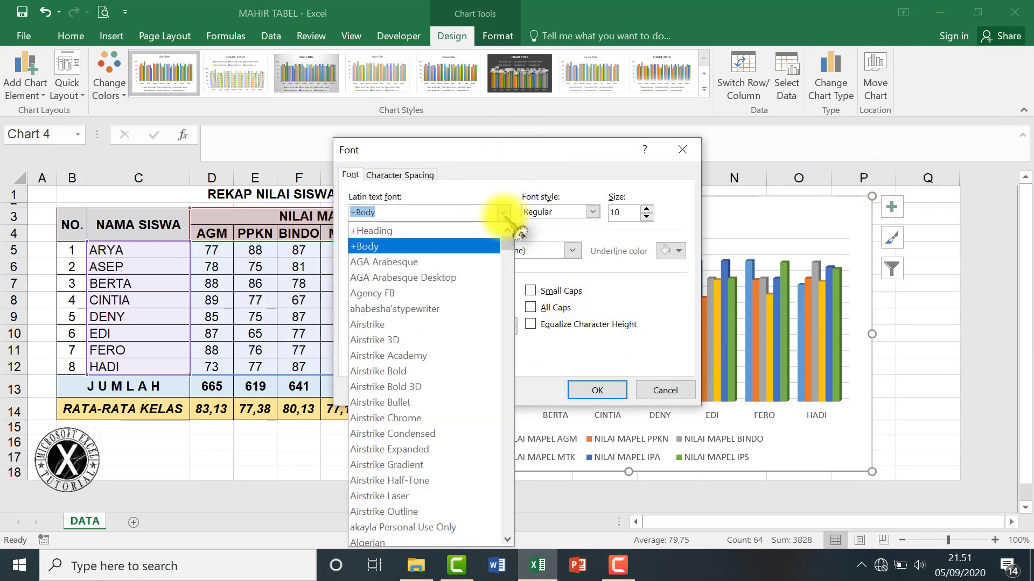
scroll(415, 437, down, 4)
scroll(420, 441, down, 3)
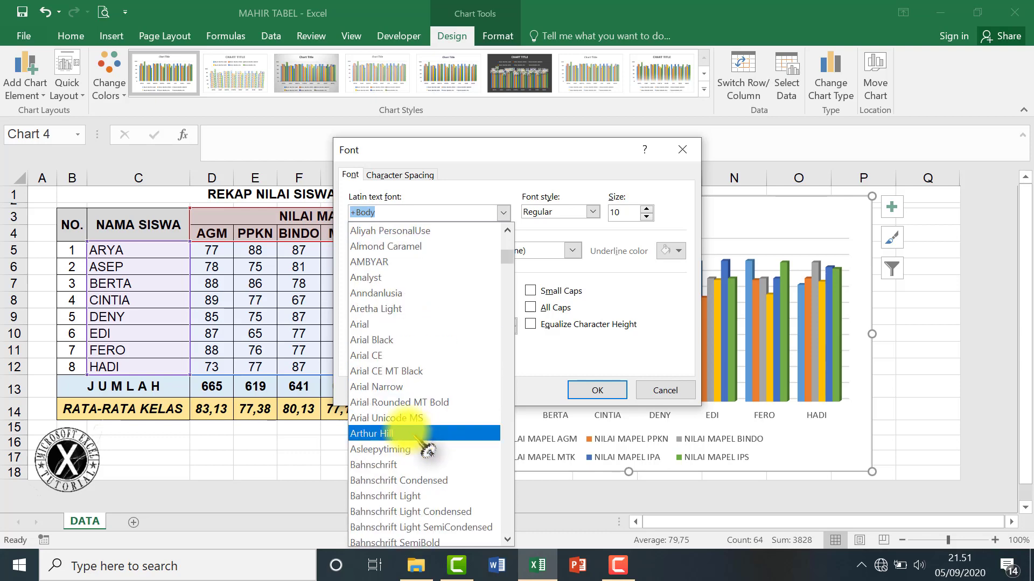
scroll(407, 455, down, 2)
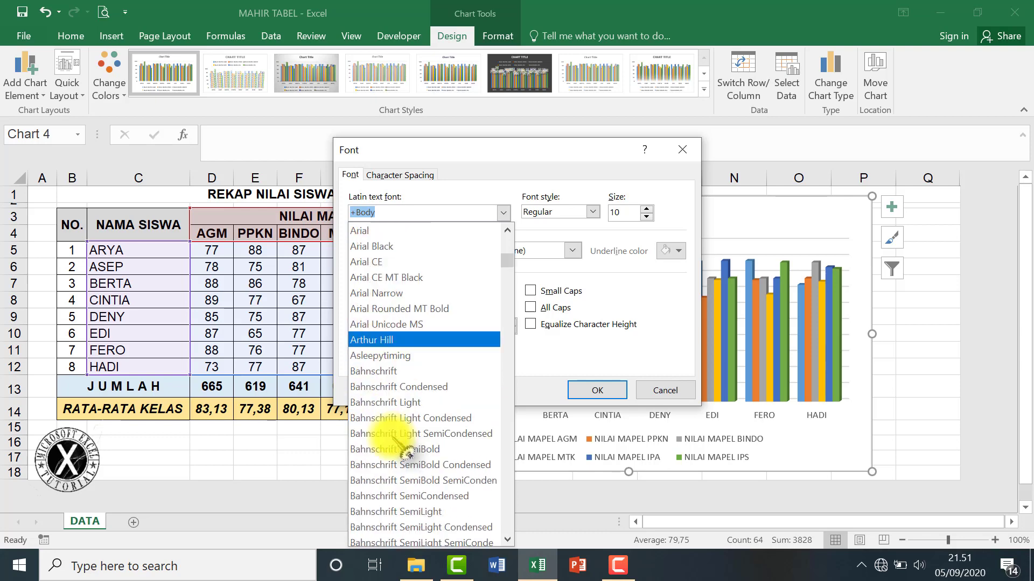
scroll(407, 455, down, 3)
scroll(409, 458, down, 3)
scroll(411, 462, down, 3)
scroll(417, 471, down, 4)
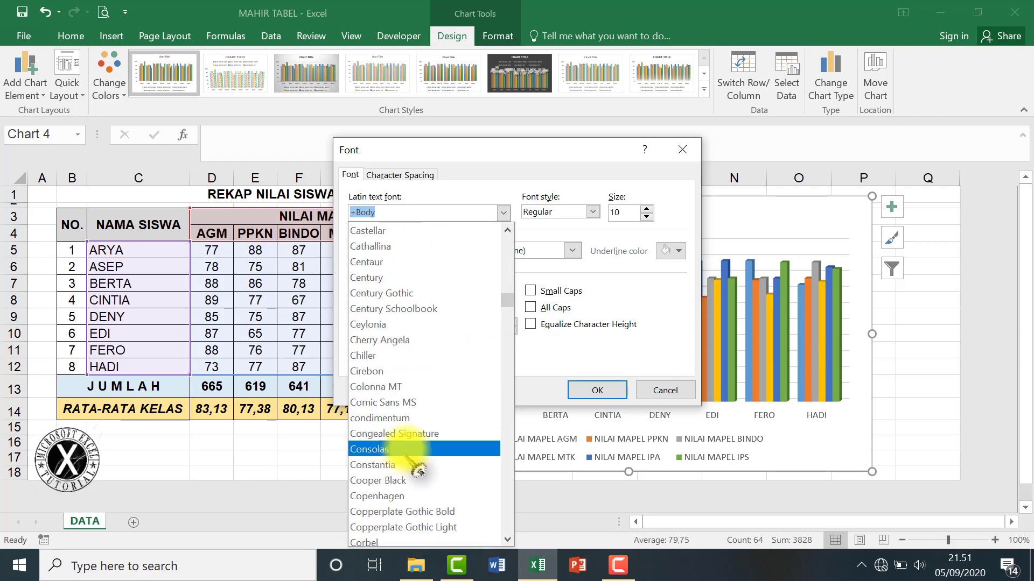
scroll(419, 470, down, 3)
scroll(430, 468, down, 3)
scroll(433, 467, down, 3)
scroll(435, 467, down, 1)
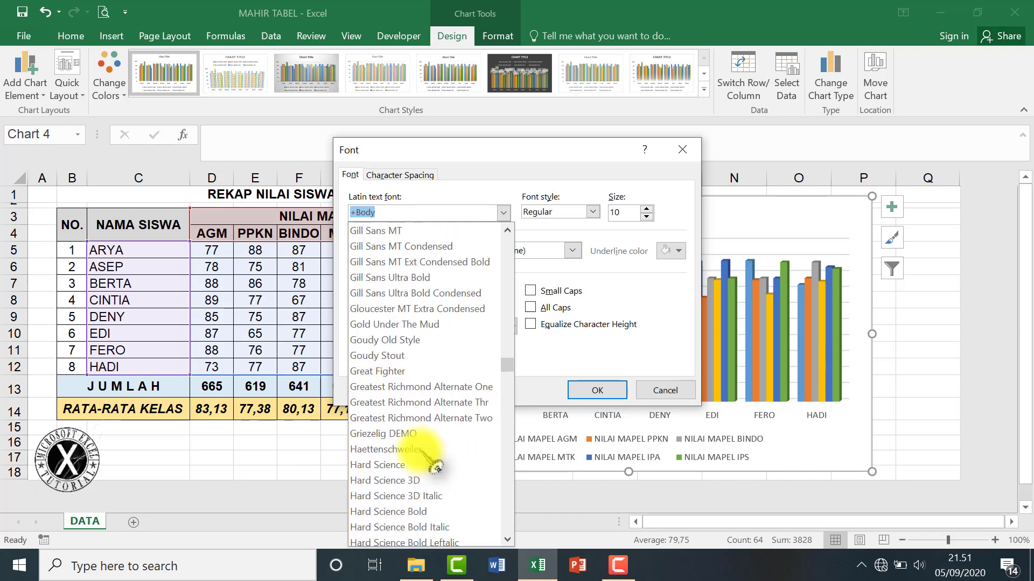
scroll(435, 466, down, 6)
scroll(435, 467, down, 5)
scroll(435, 467, down, 6)
scroll(436, 471, down, 6)
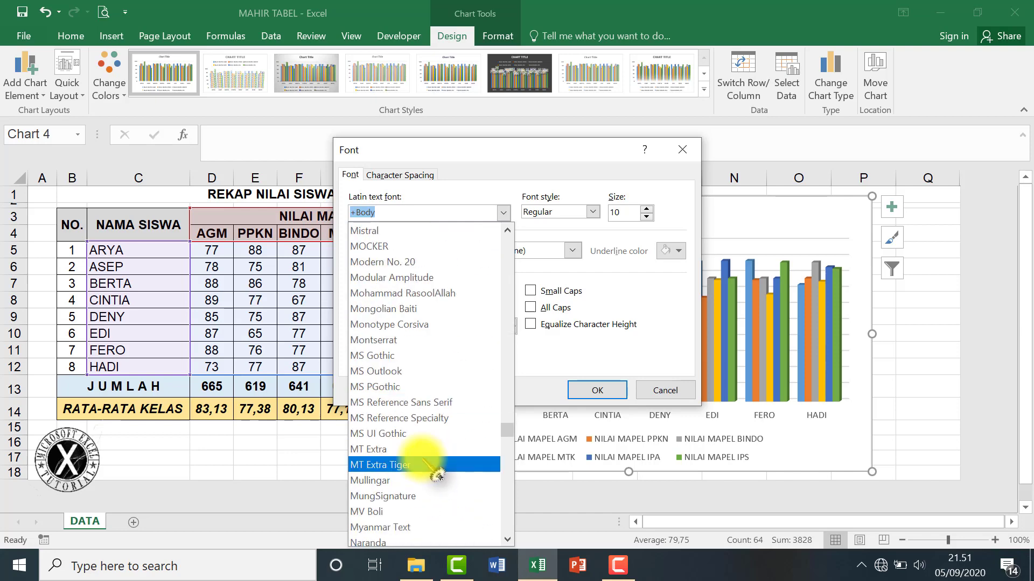
scroll(436, 474, down, 5)
scroll(436, 474, down, 5)
scroll(436, 475, down, 5)
scroll(436, 477, down, 5)
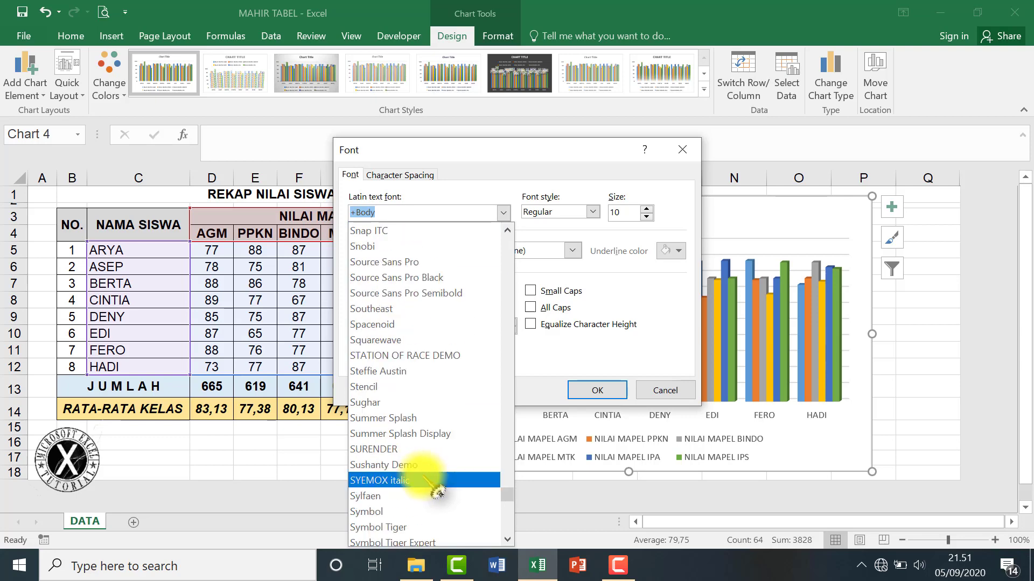
scroll(437, 487, down, 5)
click(438, 480)
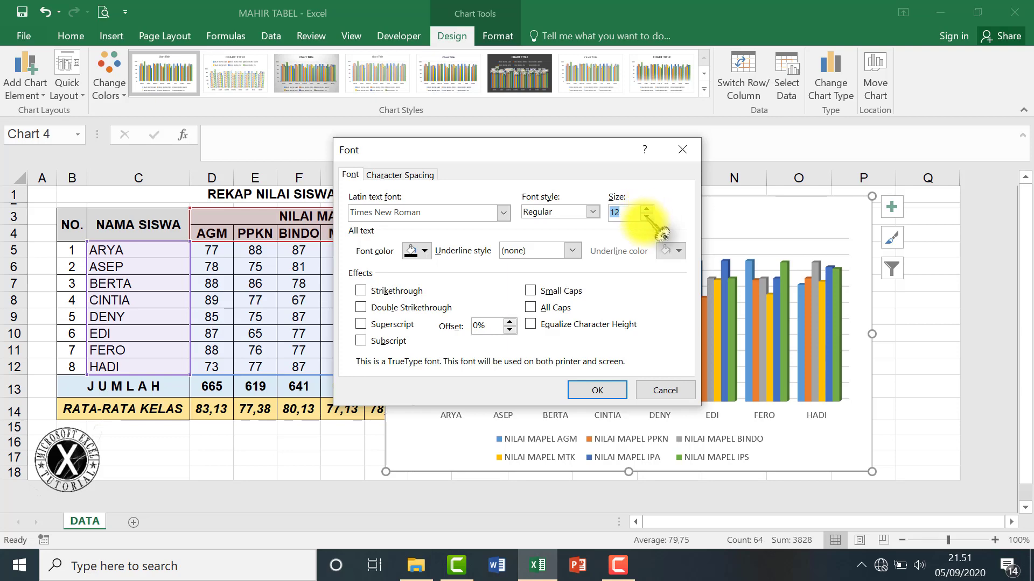
click(597, 390)
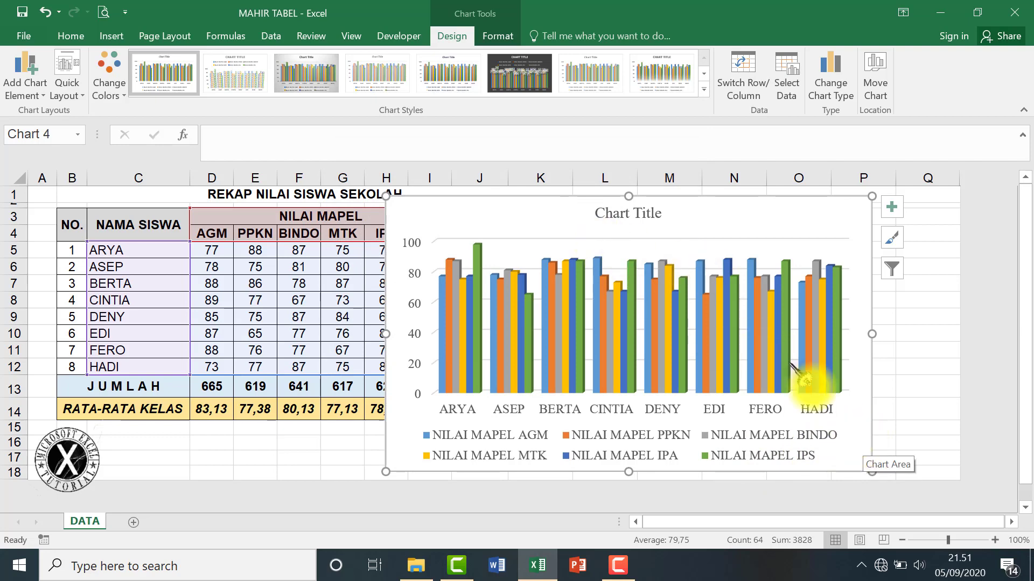
Shrink the chart text size so the value axis reads 0 to 100 in steps of 10.
right_click(842, 417)
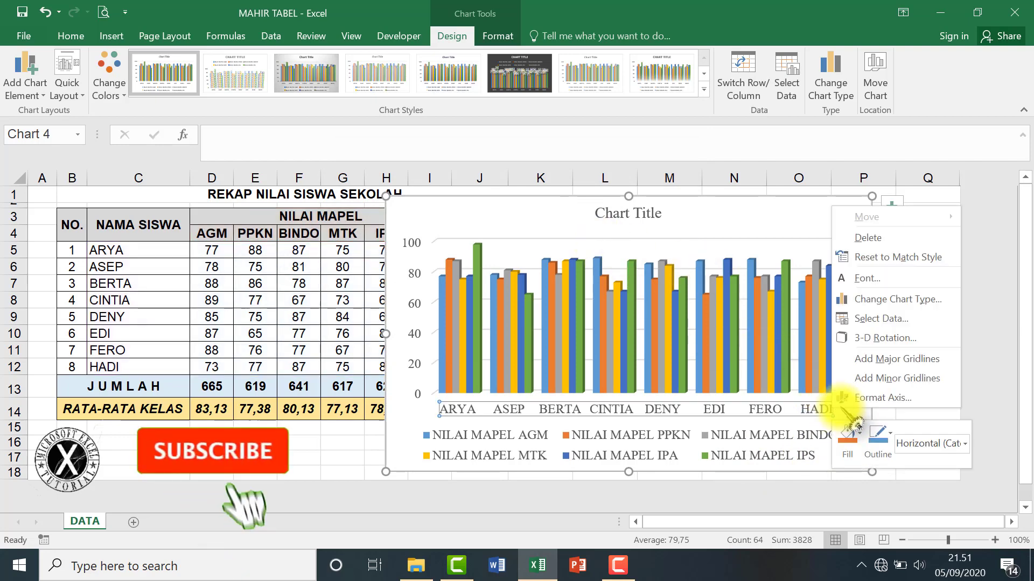
right_click(782, 467)
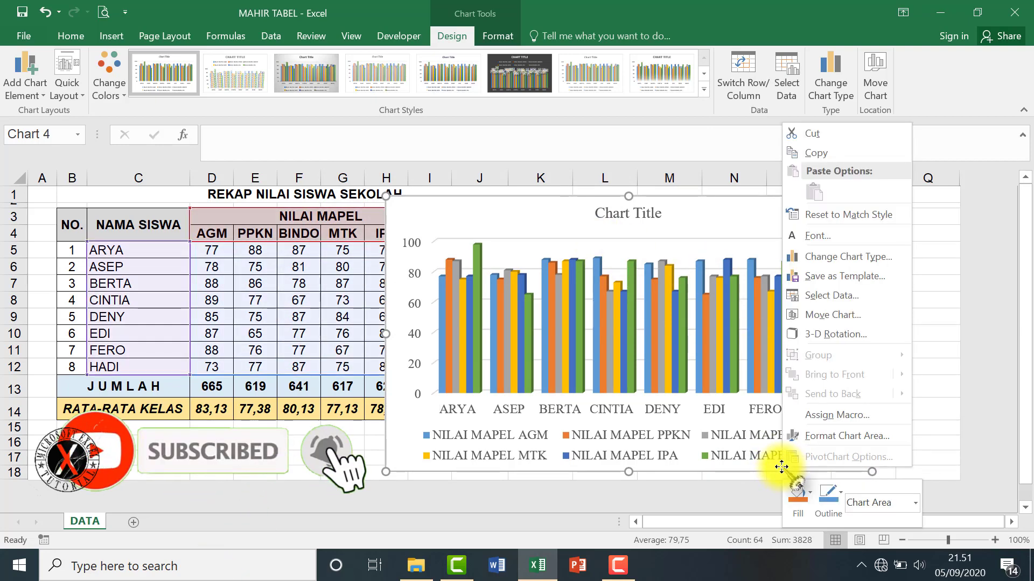
click(803, 235)
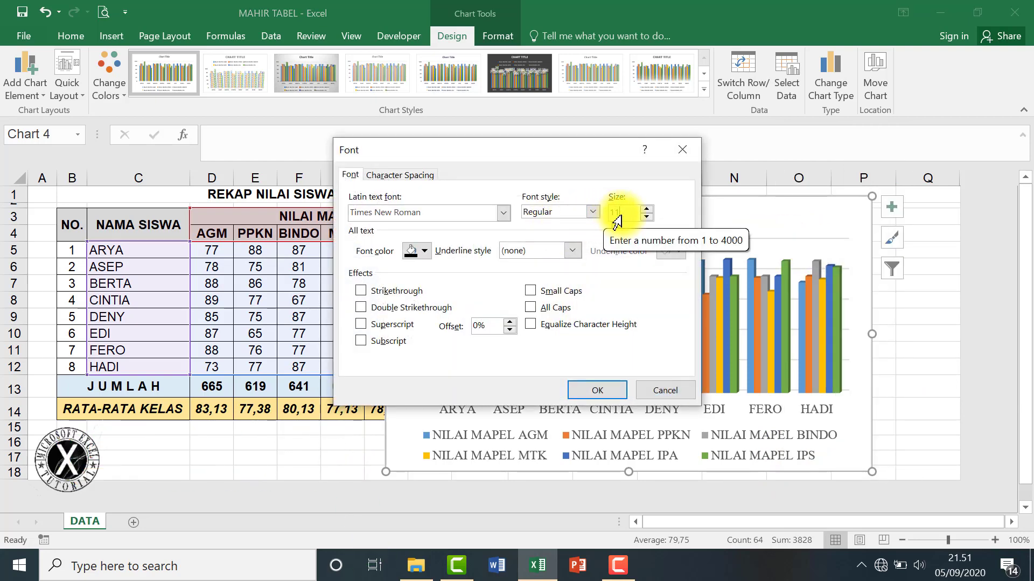
click(596, 386)
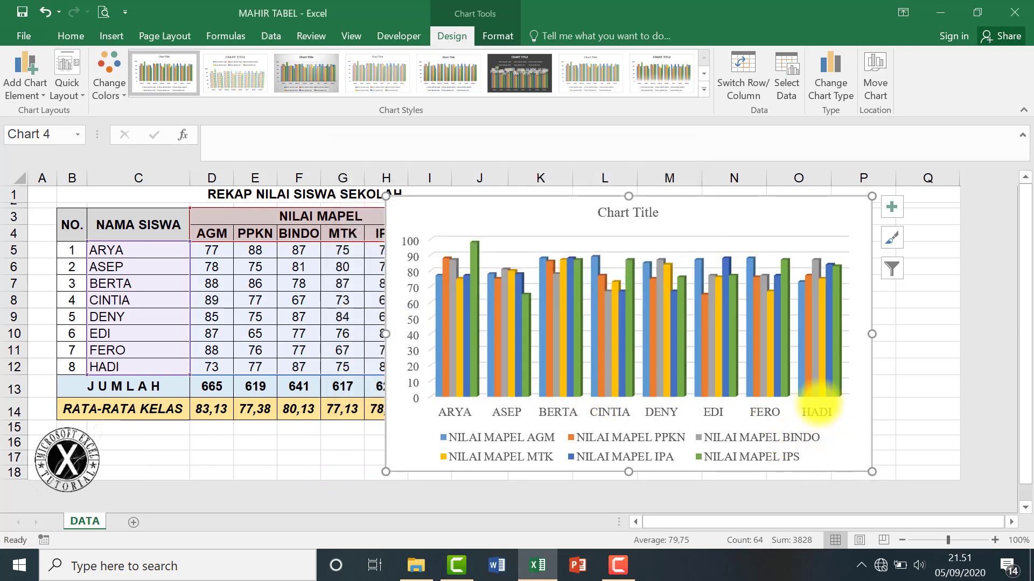
mouse_move(441, 340)
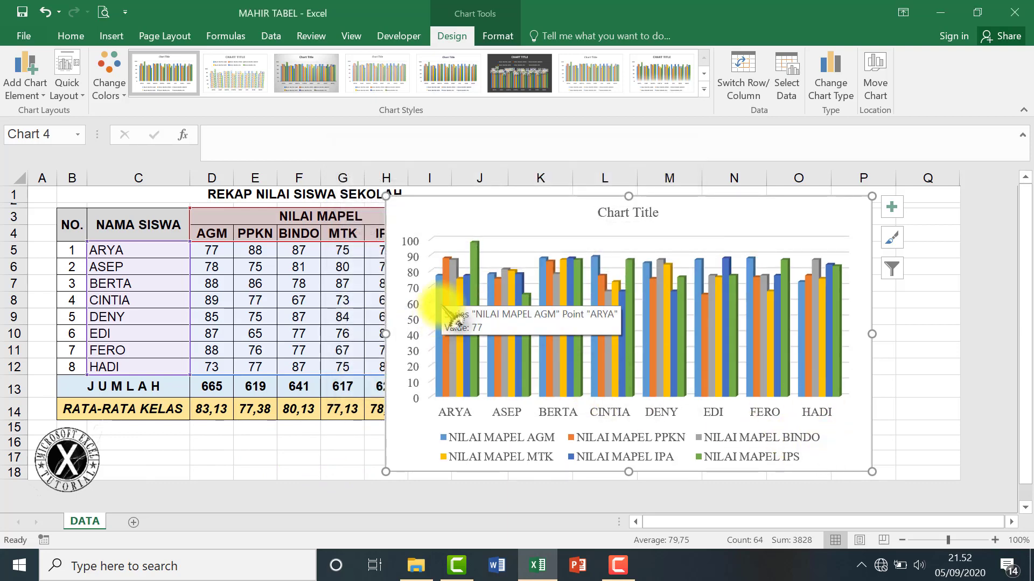
Widen the chart slightly and replace the 'Chart Title' placeholder with 'REKAP NILAI SISWA'.
drag(872, 334, 896, 334)
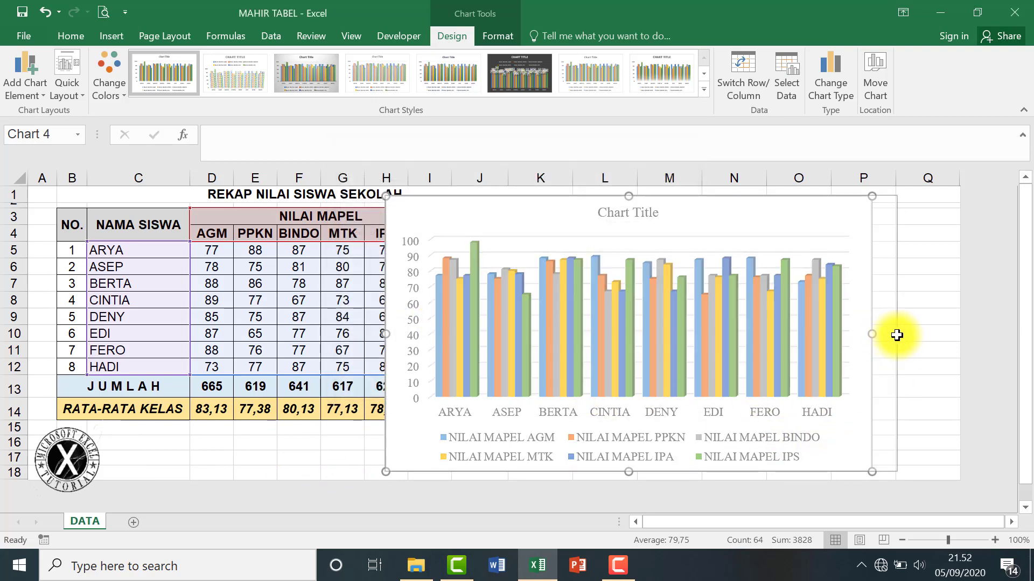
click(622, 216)
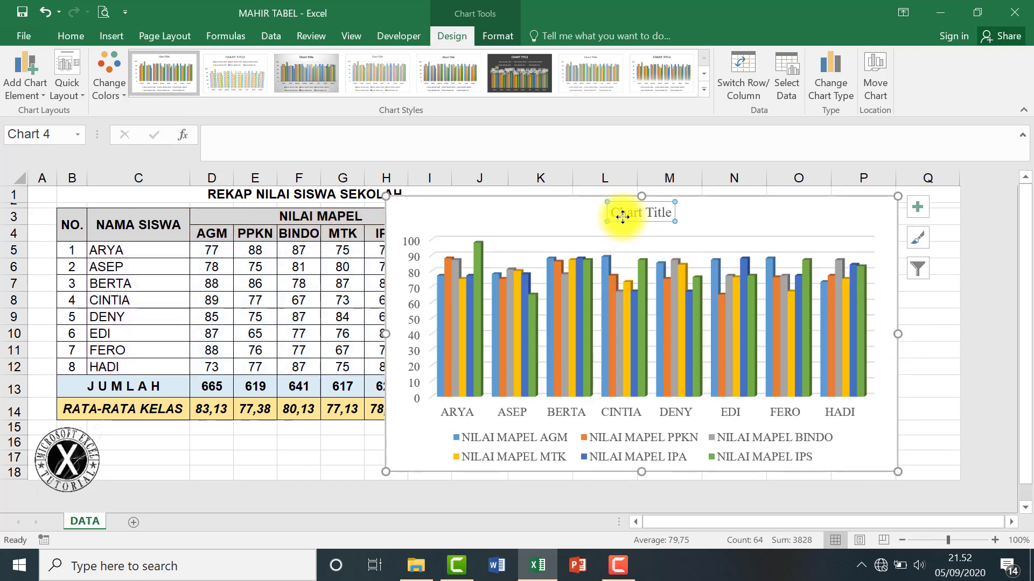
drag(611, 214, 670, 215)
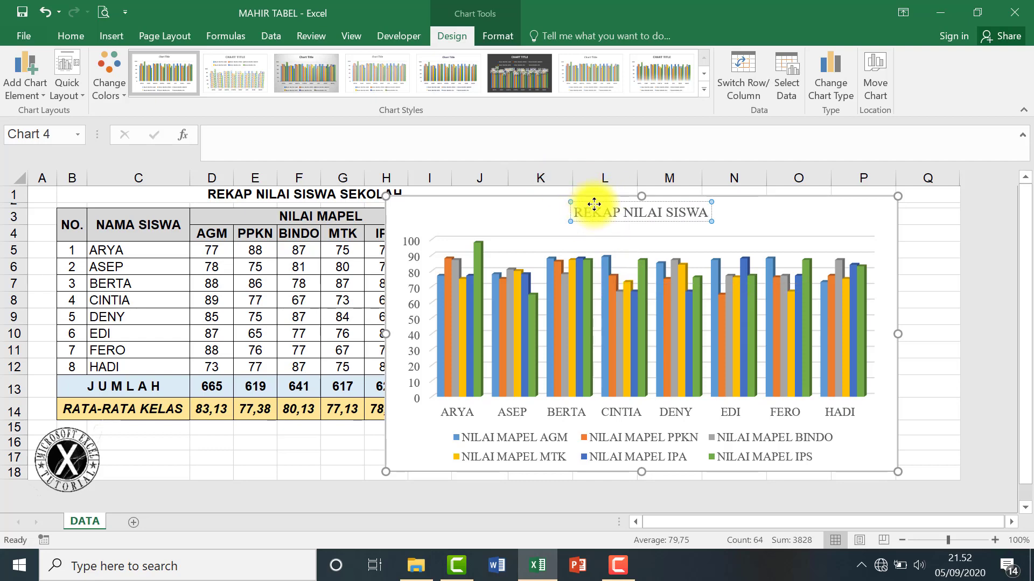
key(Escape)
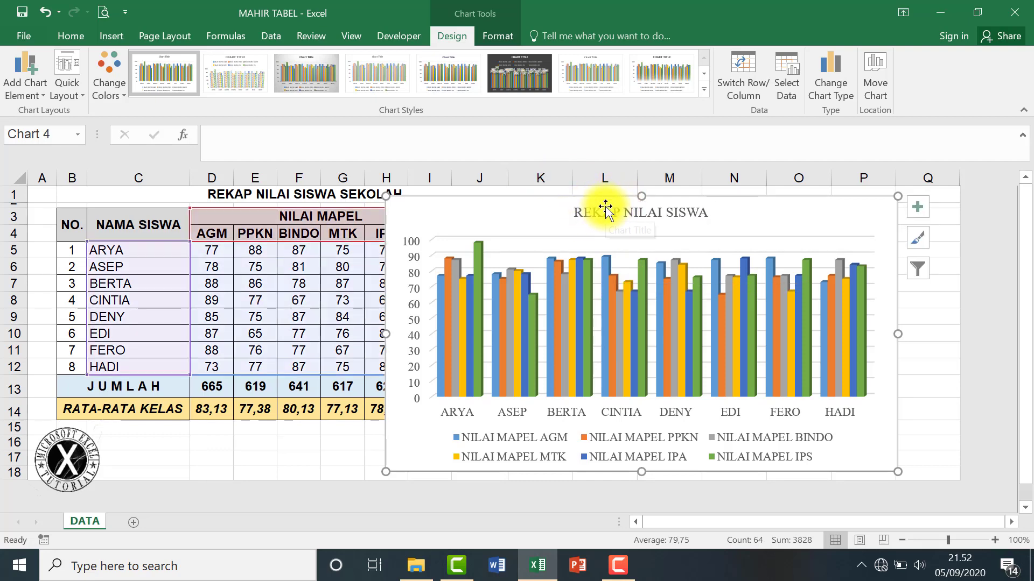
click(579, 213)
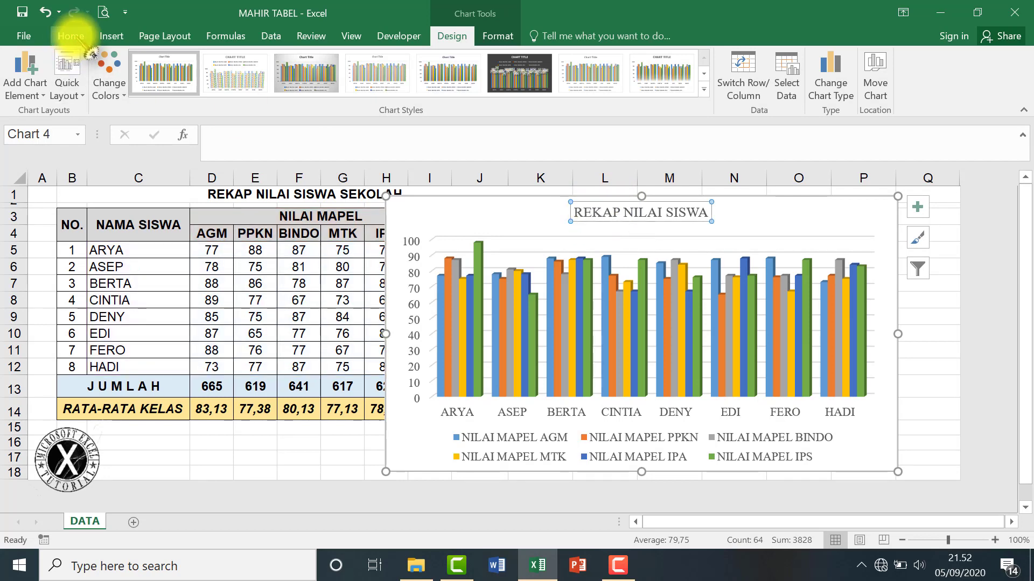
Set the chart title's font to theTeam.
click(71, 36)
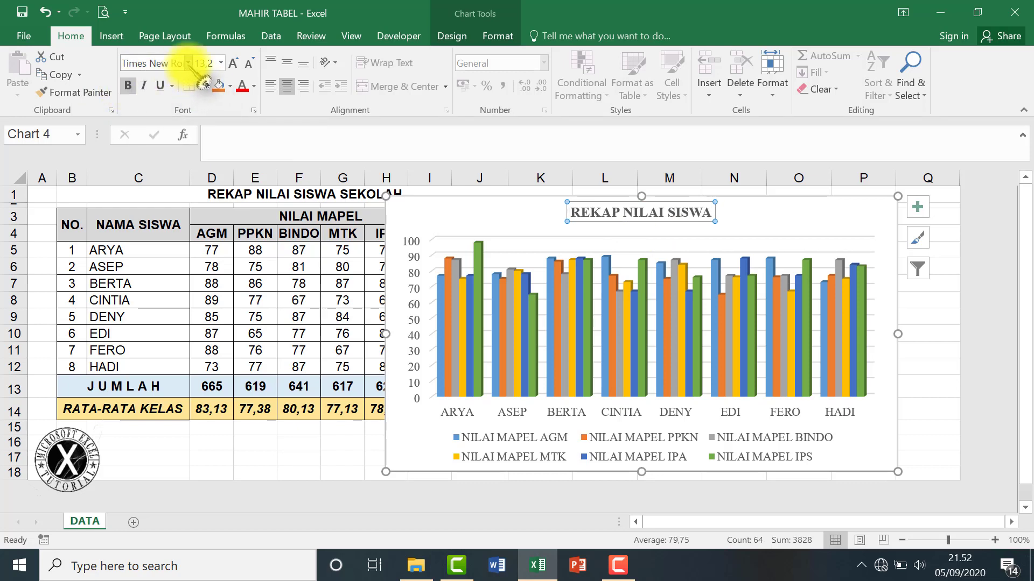
click(188, 63)
scroll(185, 203, down, 20)
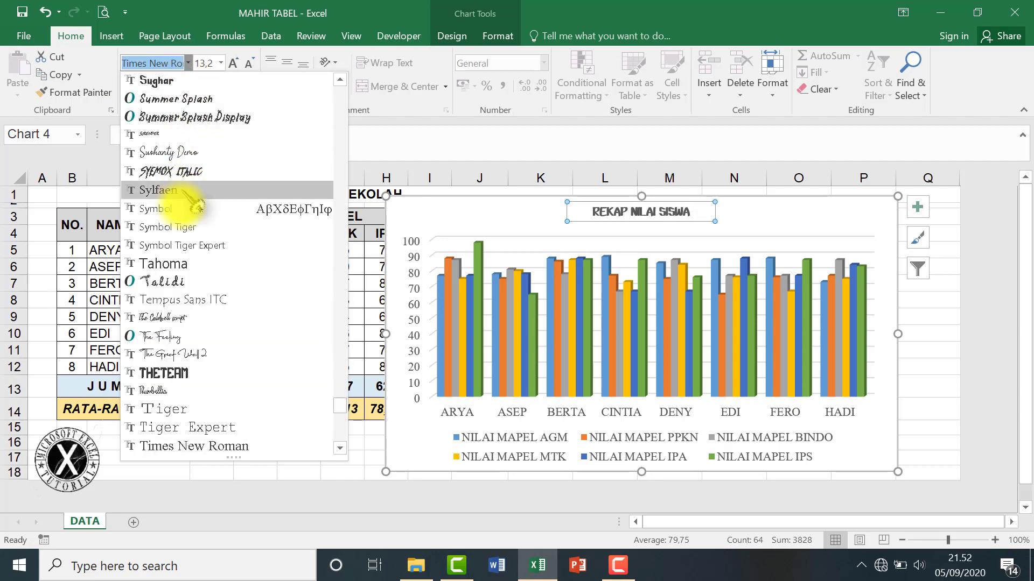
click(185, 379)
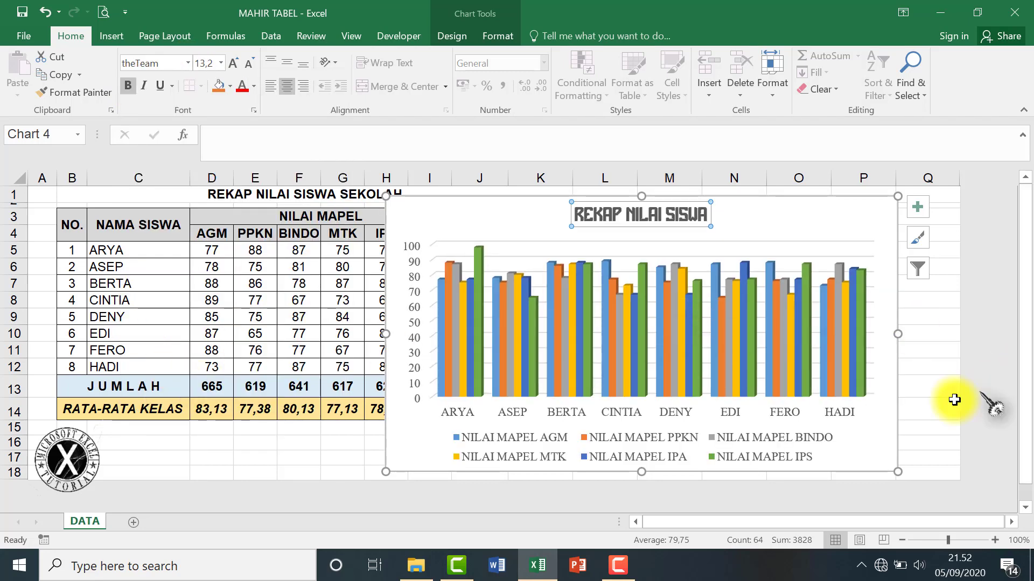
click(931, 403)
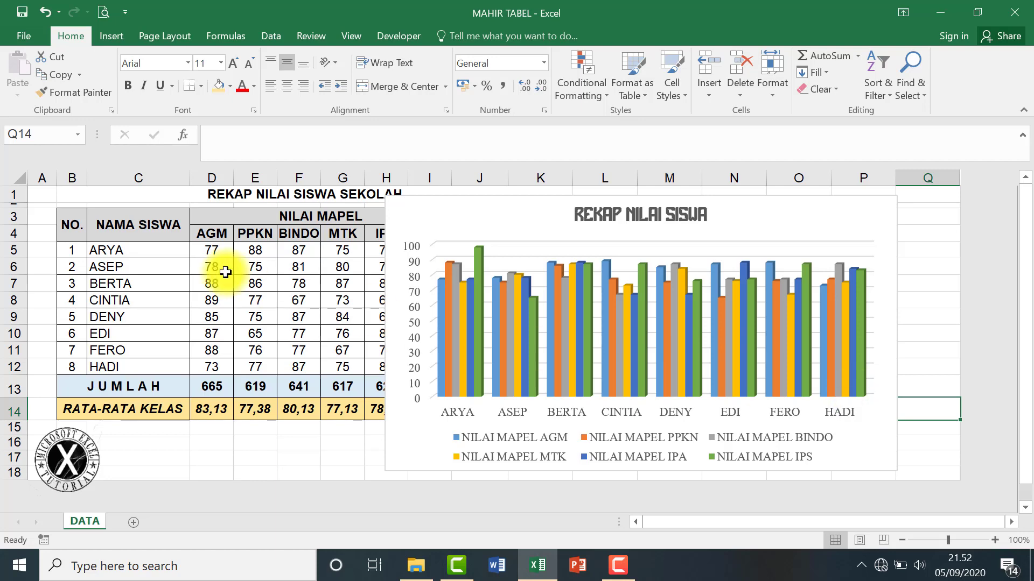
Move the chart right so the JLH column of the table is uncovered.
click(401, 371)
drag(401, 372, 476, 371)
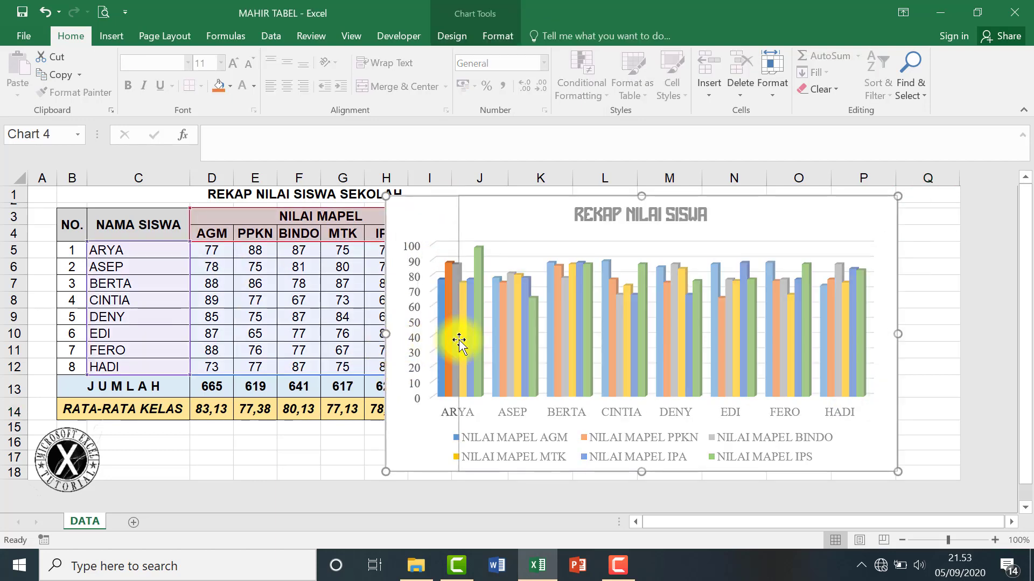
drag(888, 330, 934, 327)
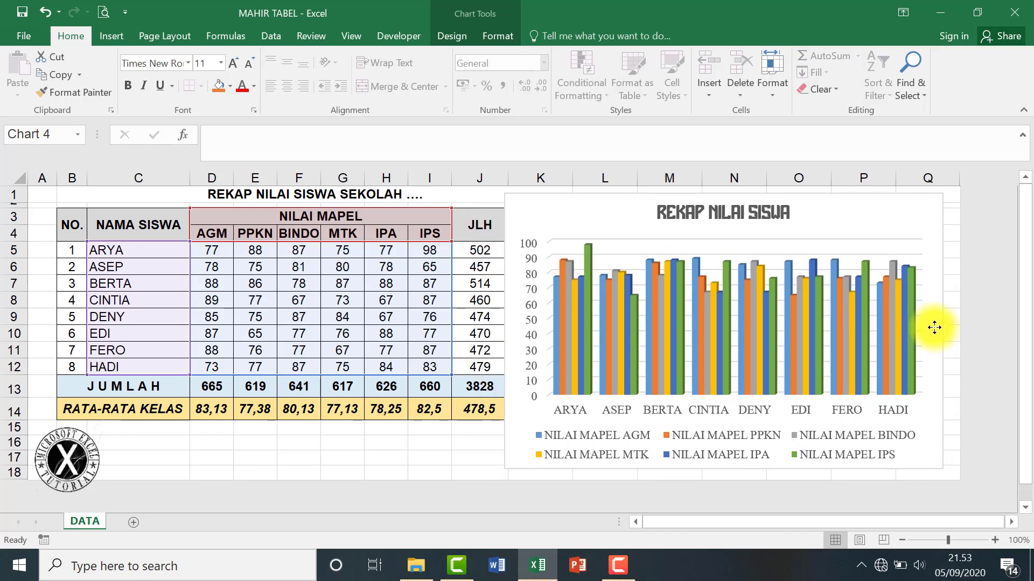
Enter 90 in D5 for ARYA's AGM grade and 100 in I12 for HADI's IPS grade.
click(217, 250)
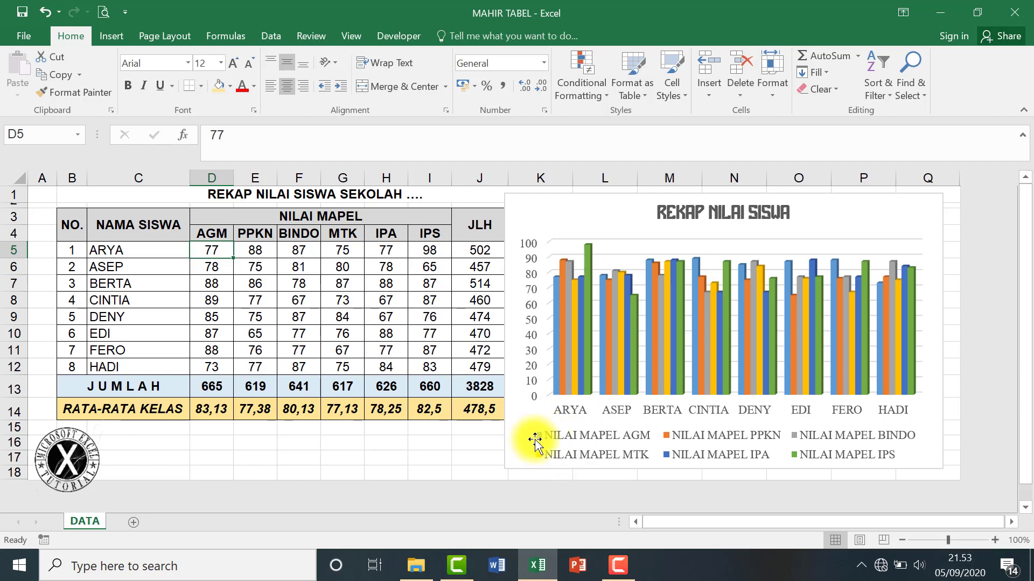
text(90)
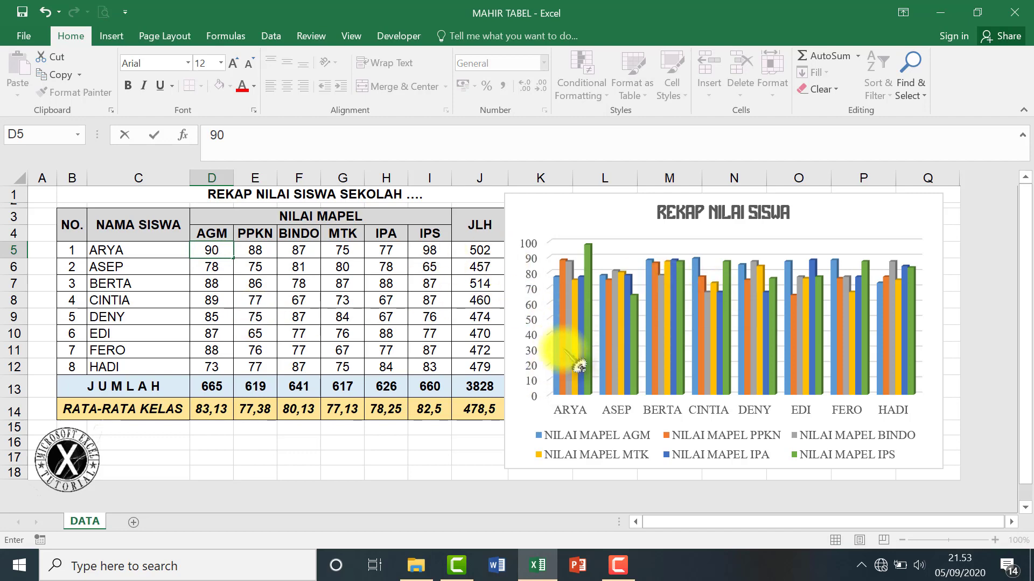
key(Return)
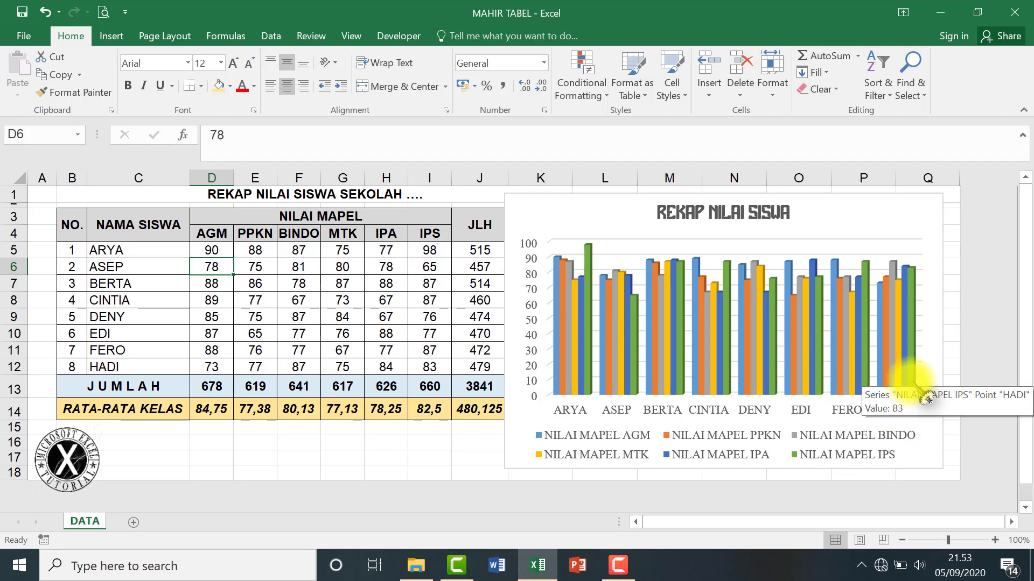
click(432, 367)
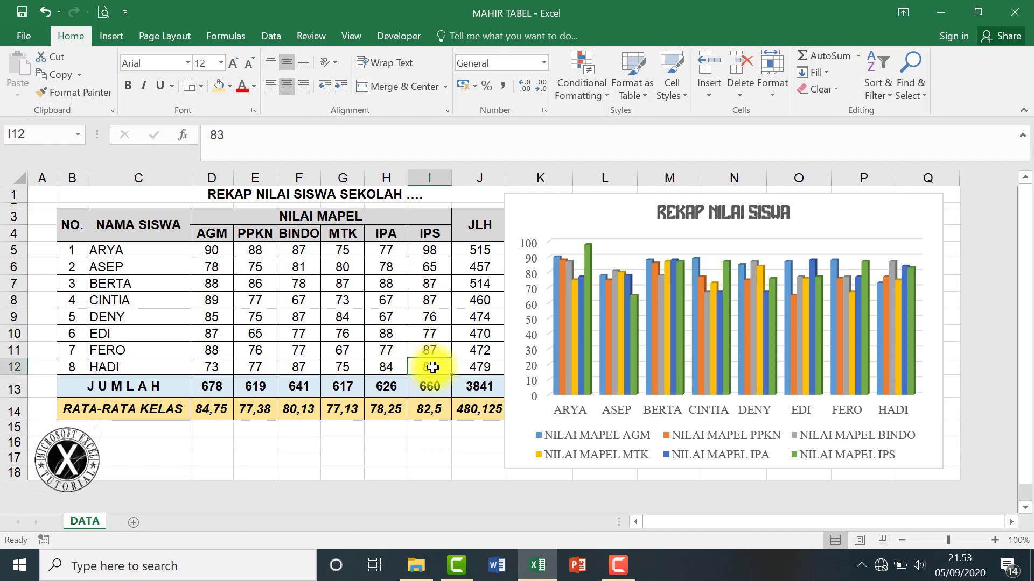
text(100)
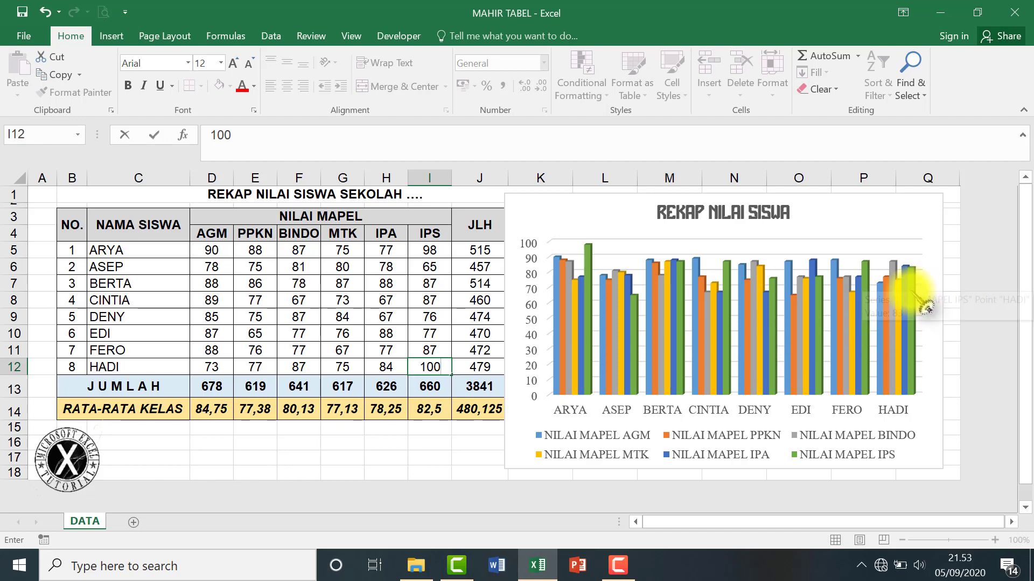
key(Return)
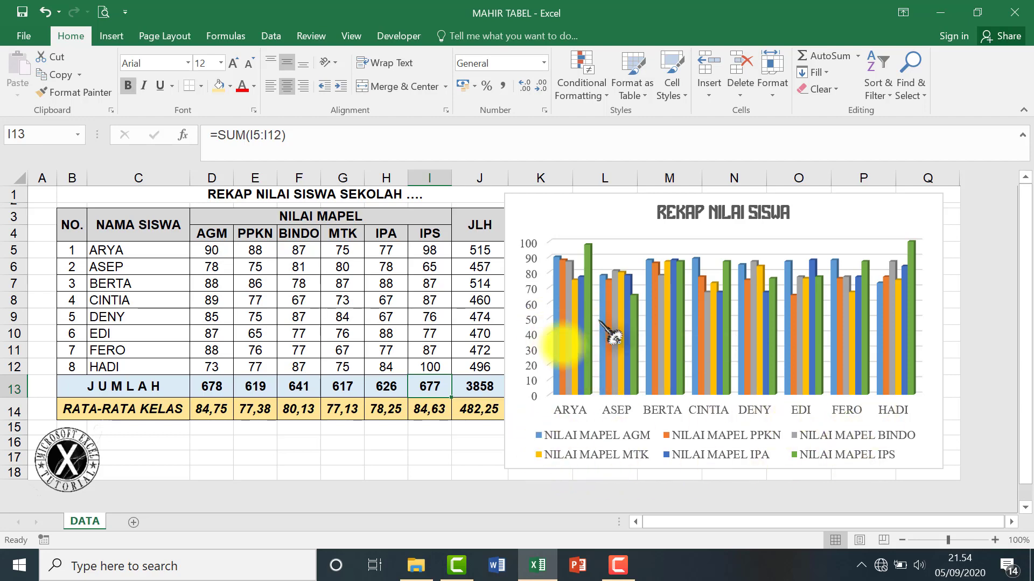
Give the AGM data series a blue fill.
click(572, 349)
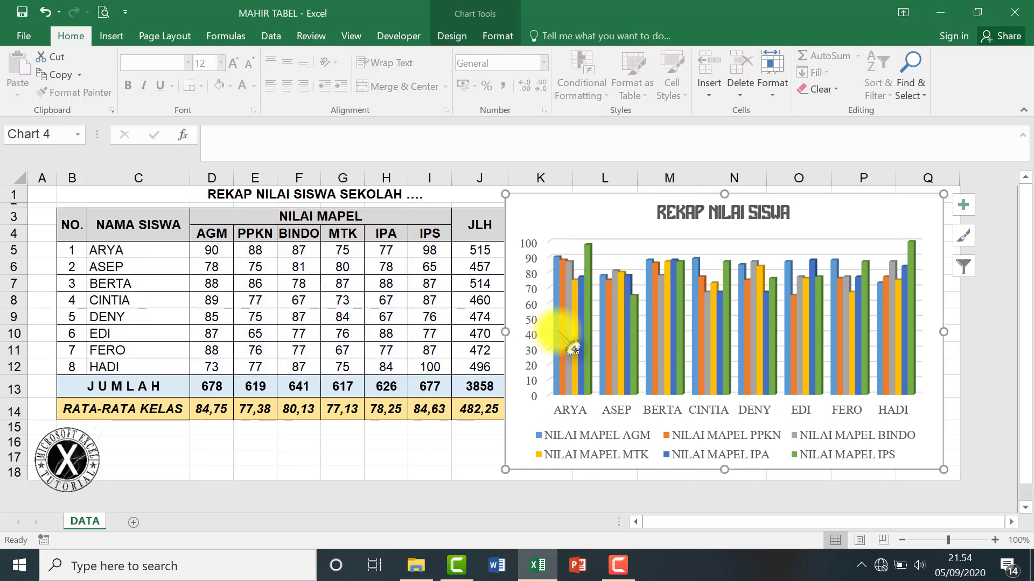
click(558, 332)
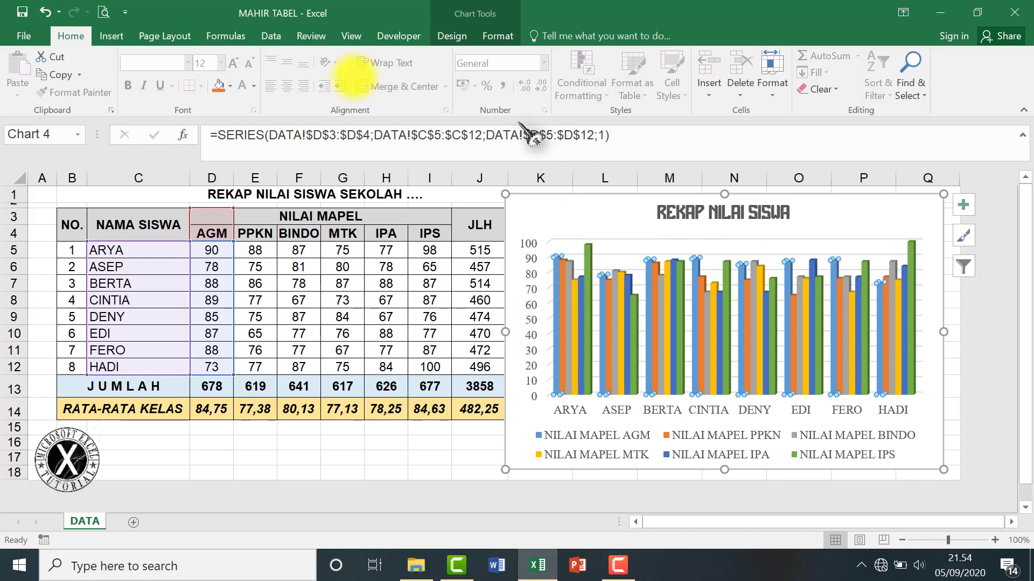
click(492, 35)
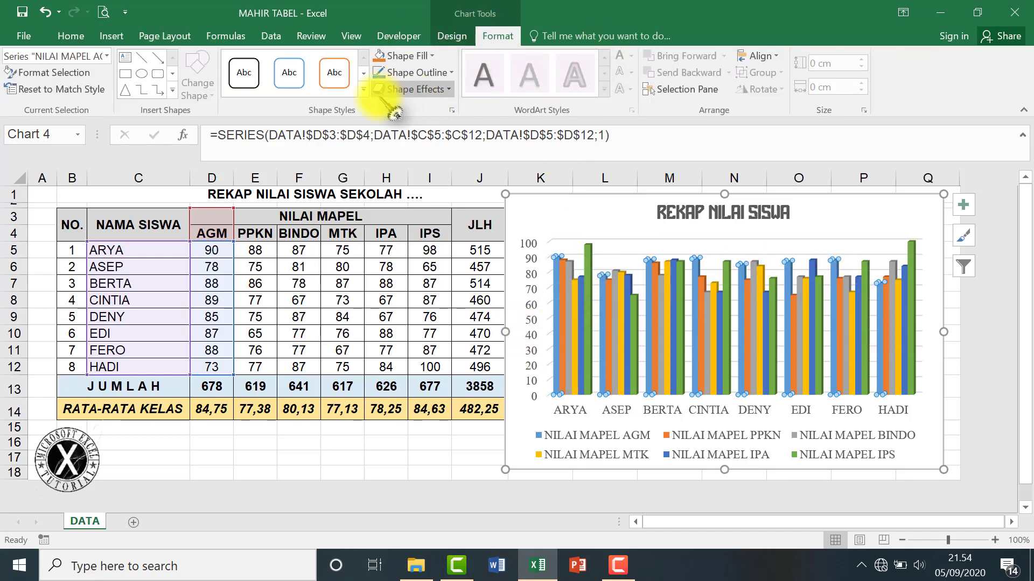
click(415, 57)
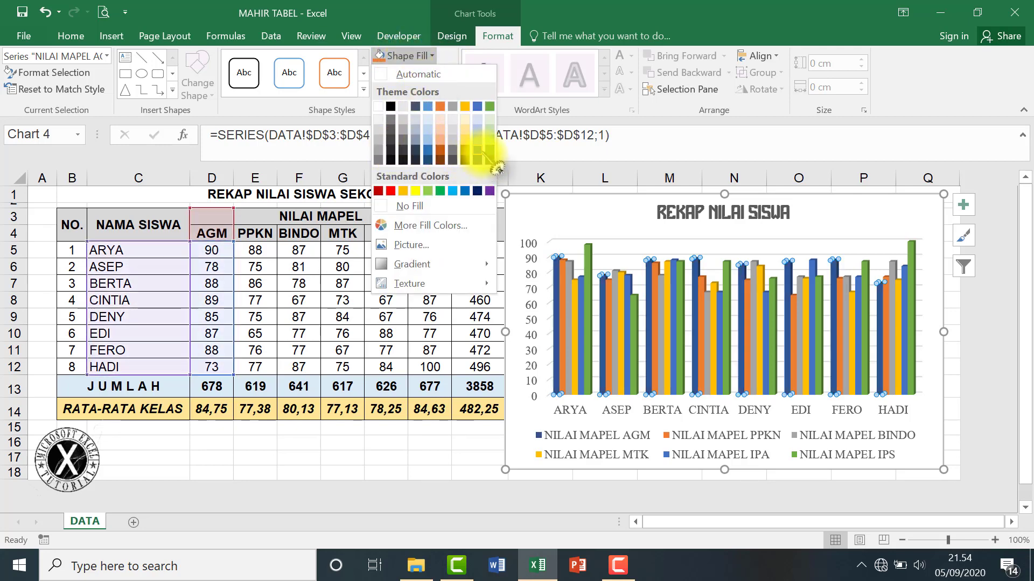
click(465, 193)
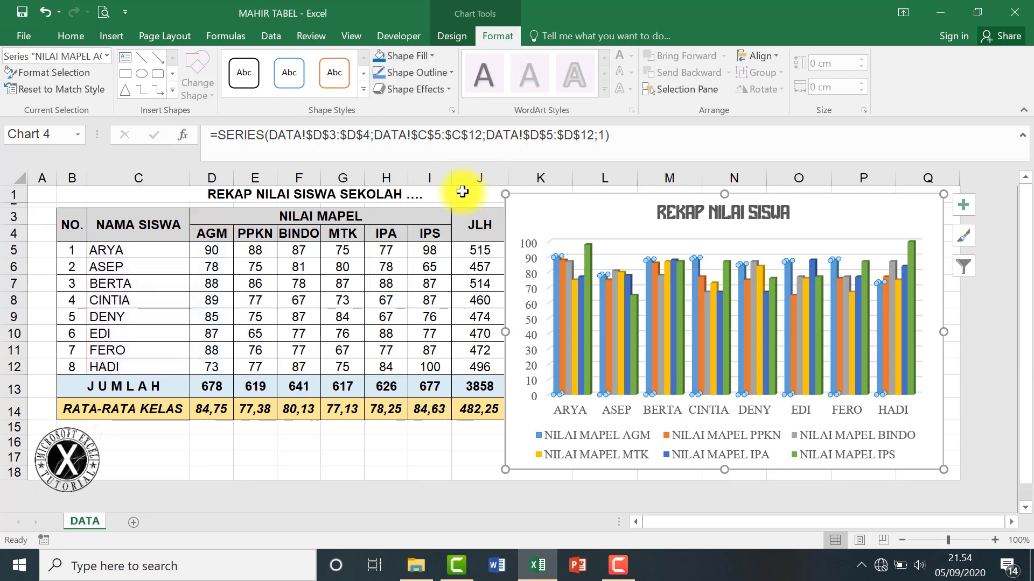
mouse_move(564, 315)
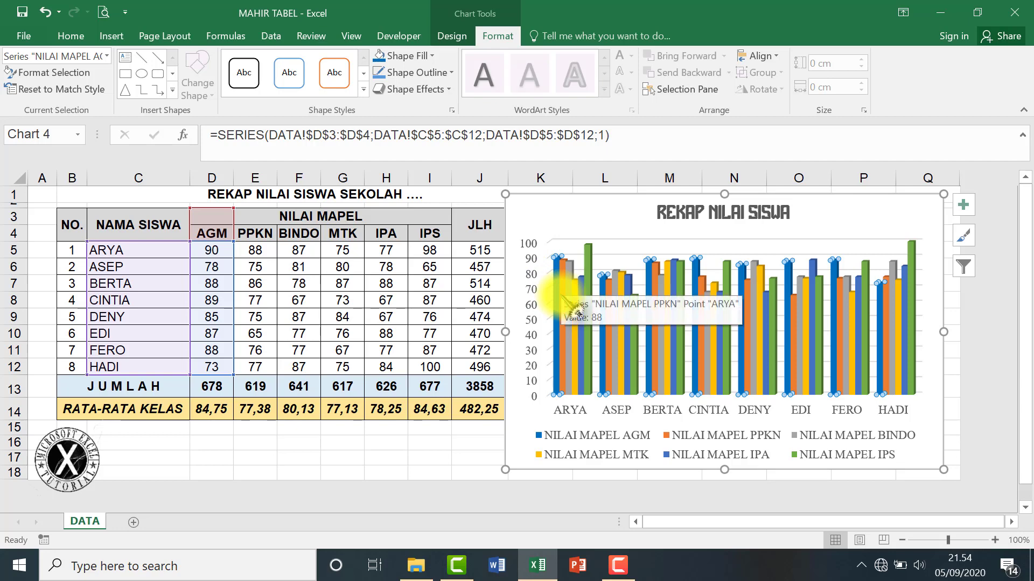
Fill the MTK data series with cyan from the custom Colors picker.
click(565, 301)
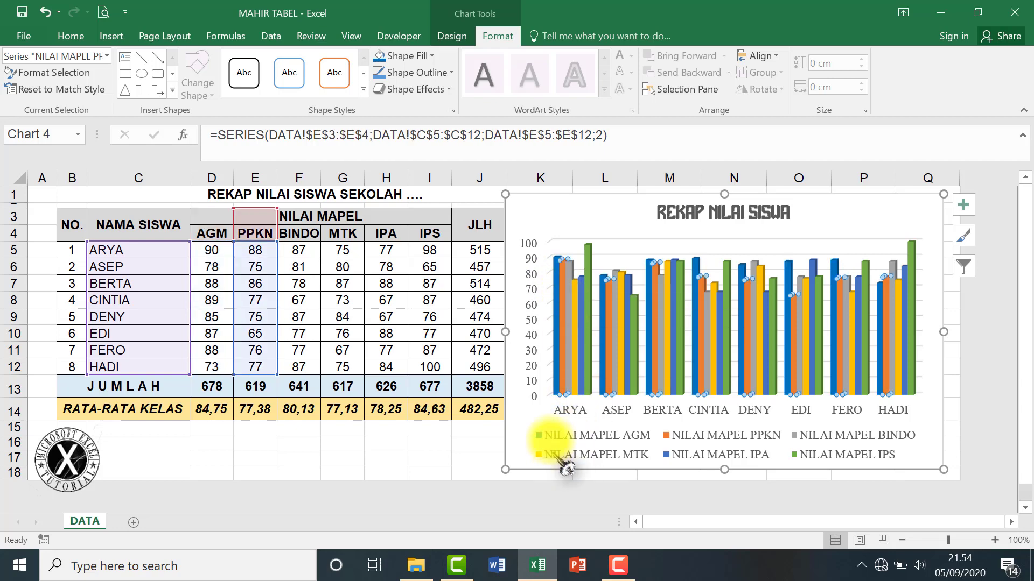
click(574, 350)
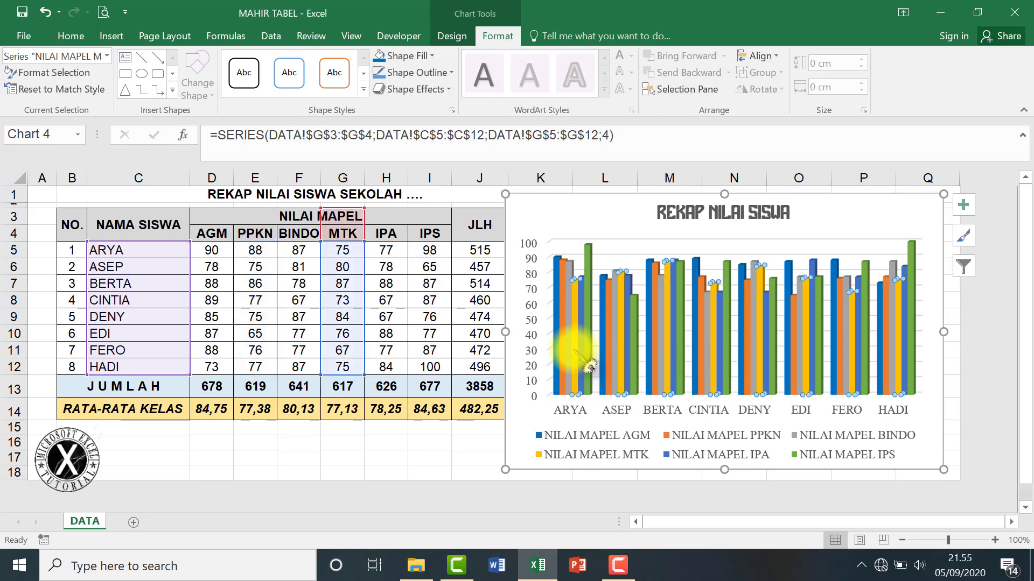
click(408, 57)
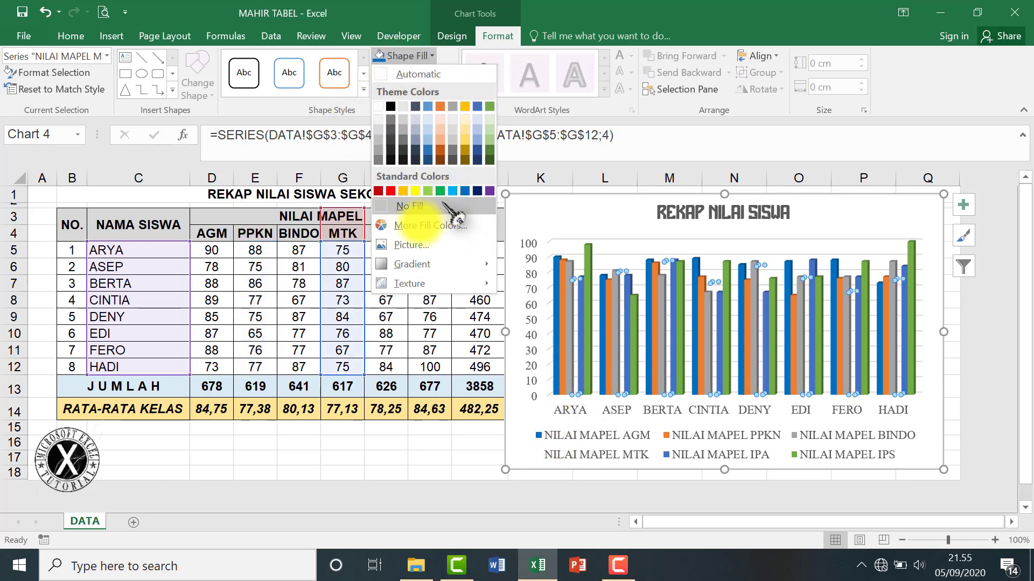
click(431, 225)
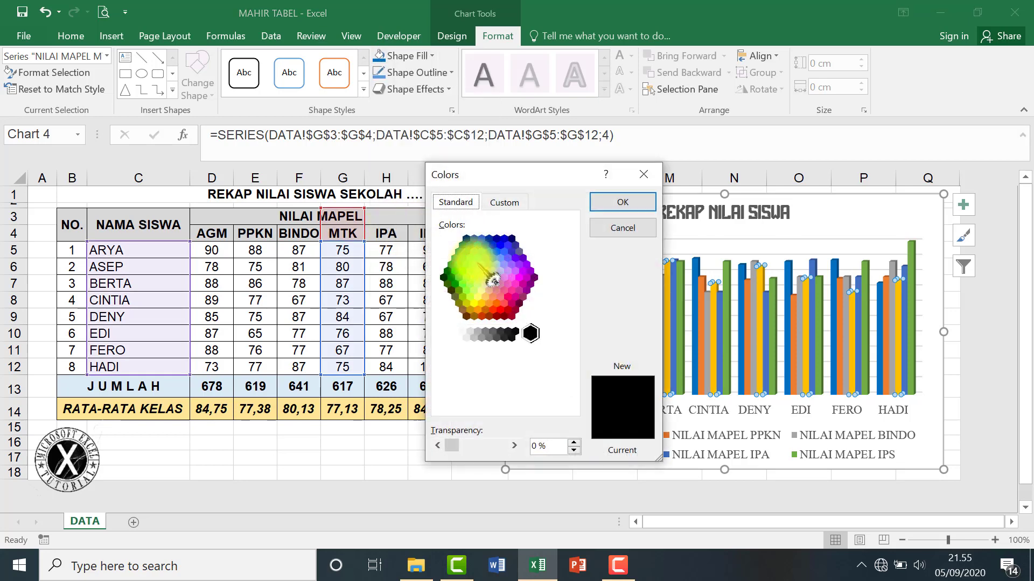
click(477, 258)
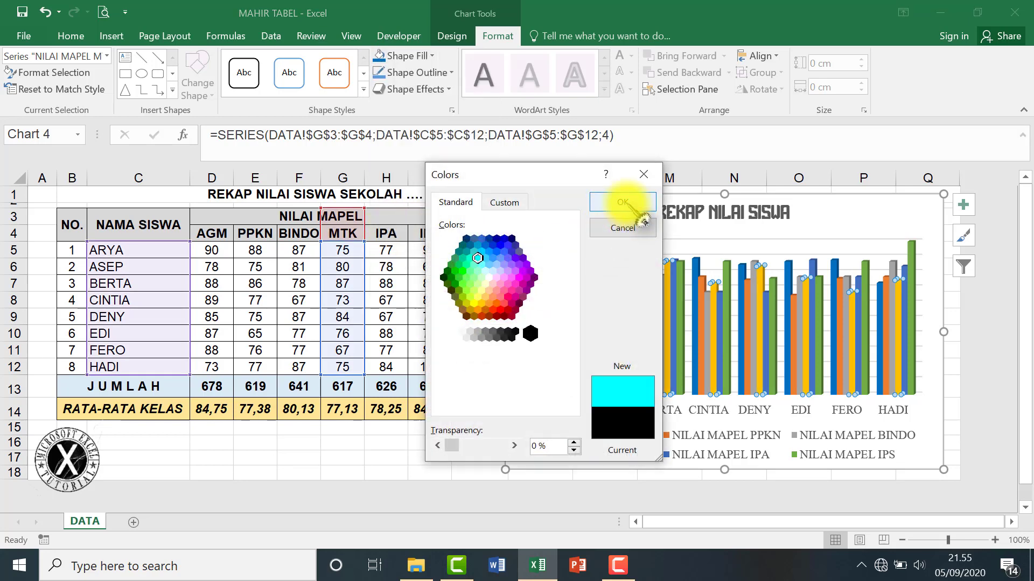
click(622, 202)
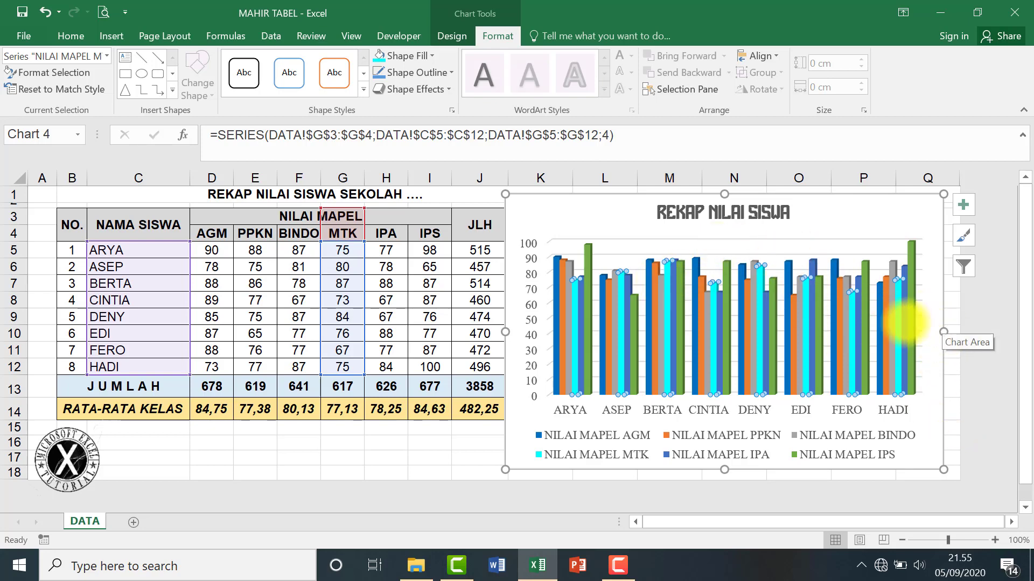
Move the whole chart left over the table and widen it to the right.
drag(867, 212, 601, 194)
key(ctrl+z)
click(781, 312)
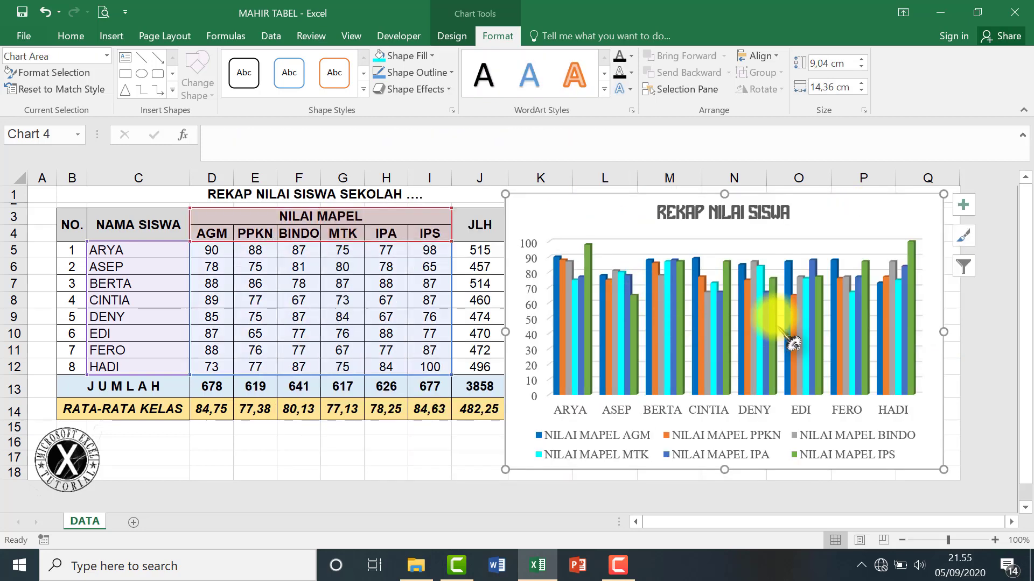
drag(795, 211, 545, 204)
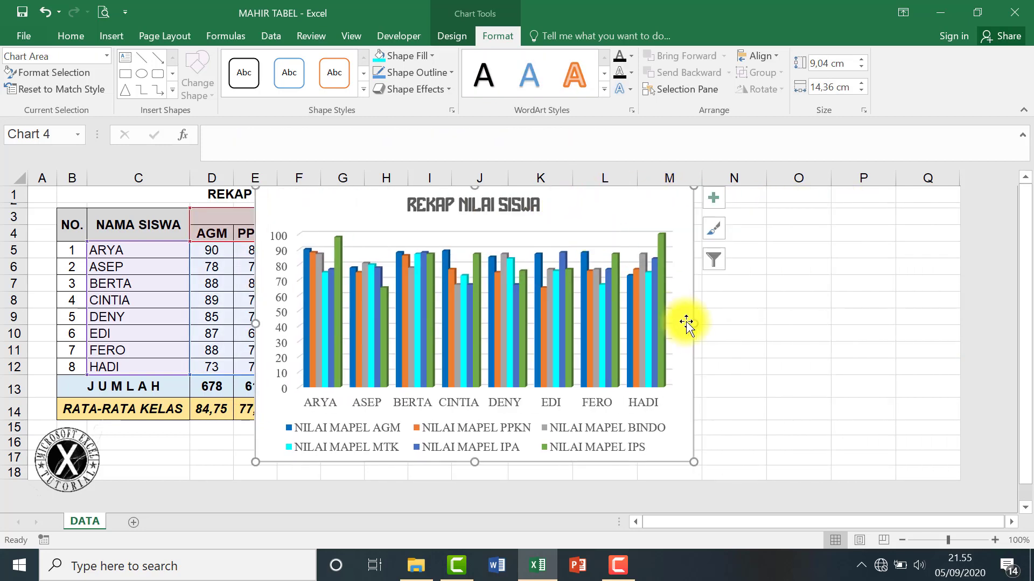
drag(694, 323, 825, 323)
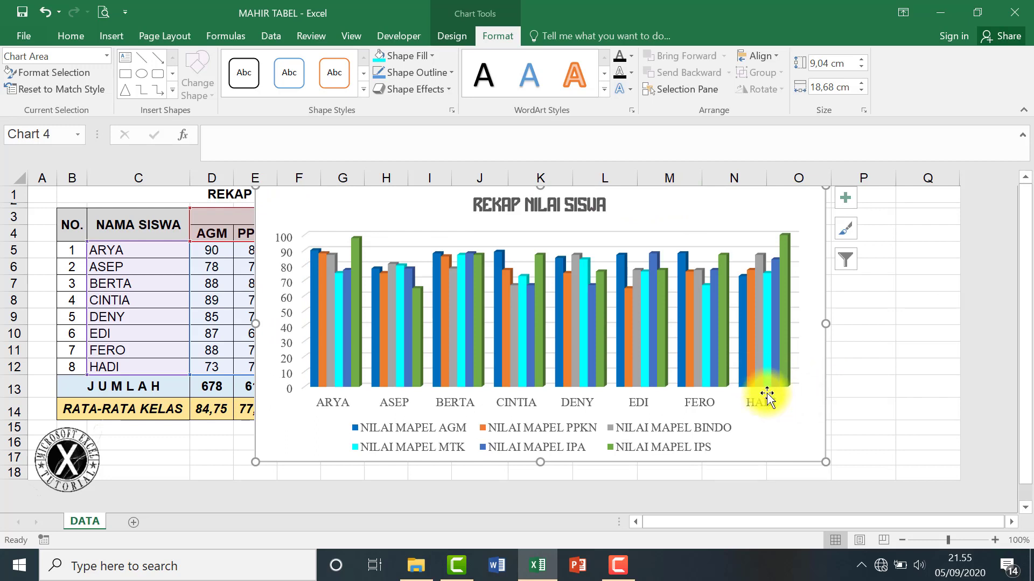
Place the chart beside the table and narrow it to 14,94 cm so IPS and JLH show.
click(814, 371)
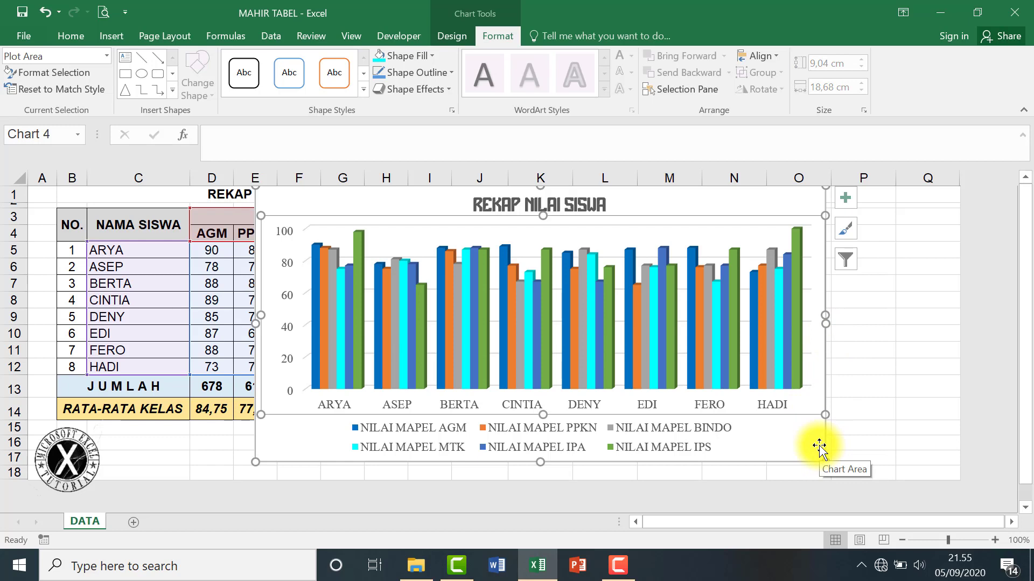
click(888, 425)
click(828, 371)
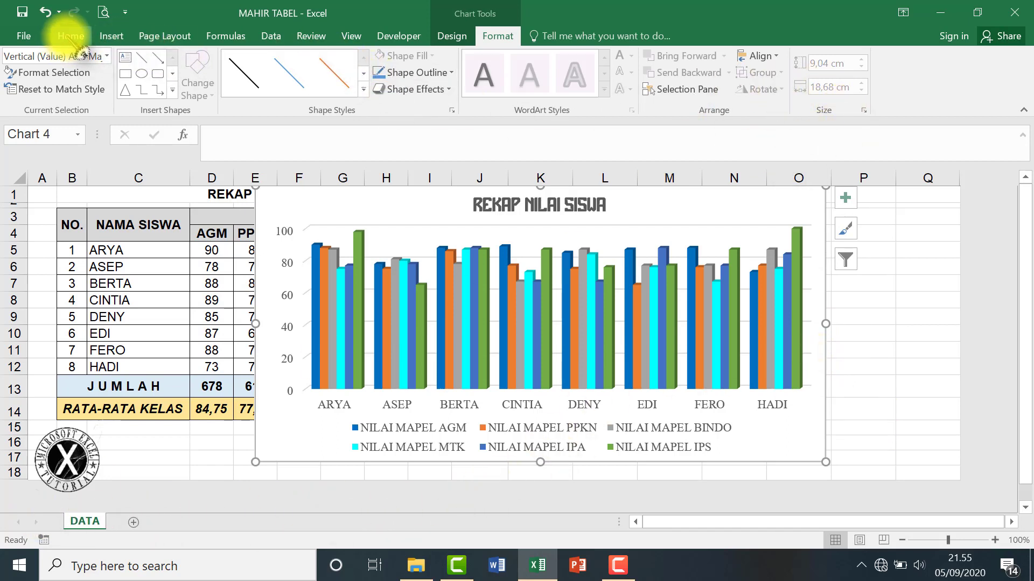
drag(811, 203, 946, 223)
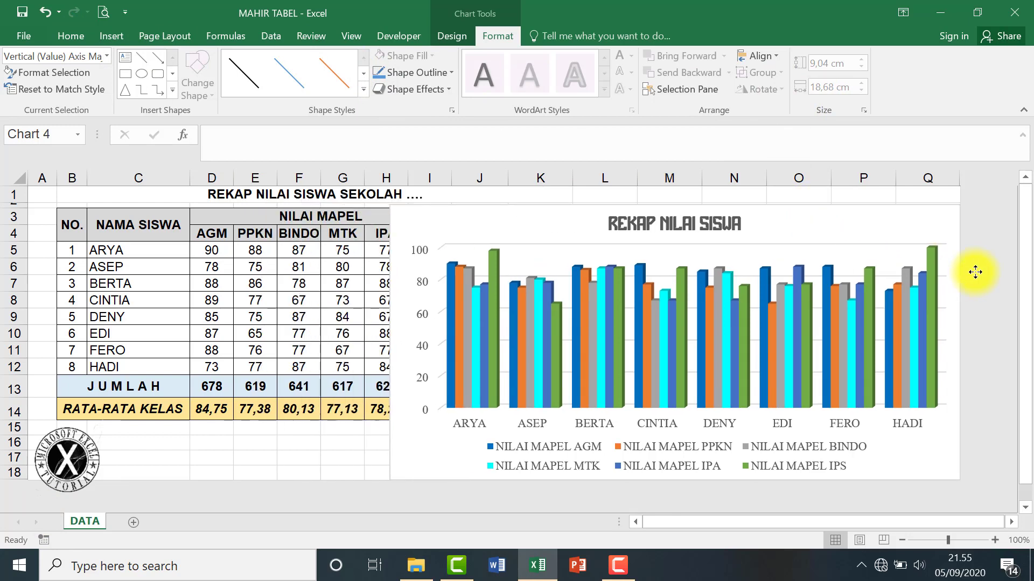
click(975, 272)
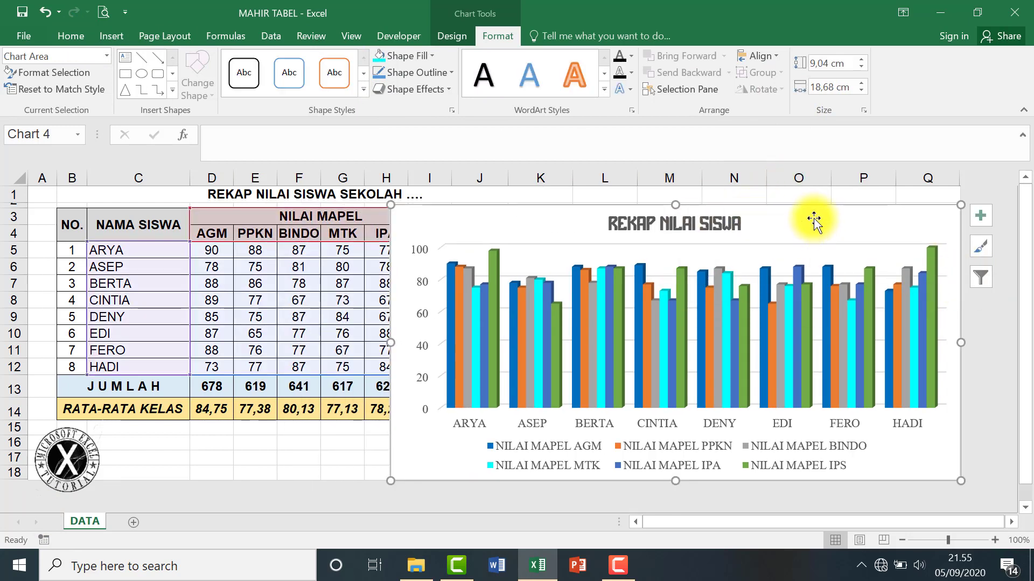
drag(812, 242, 844, 229)
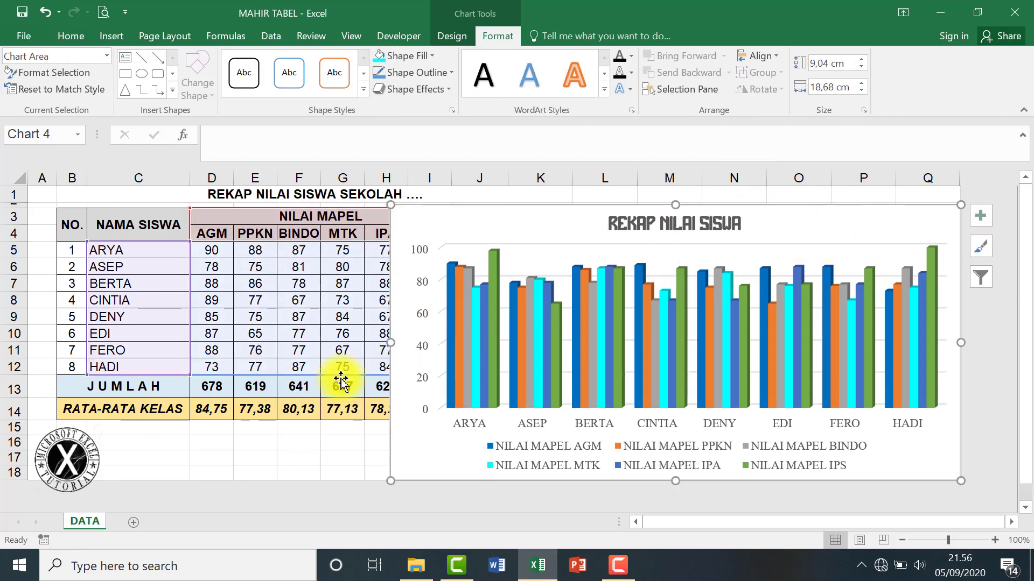
drag(391, 343, 505, 345)
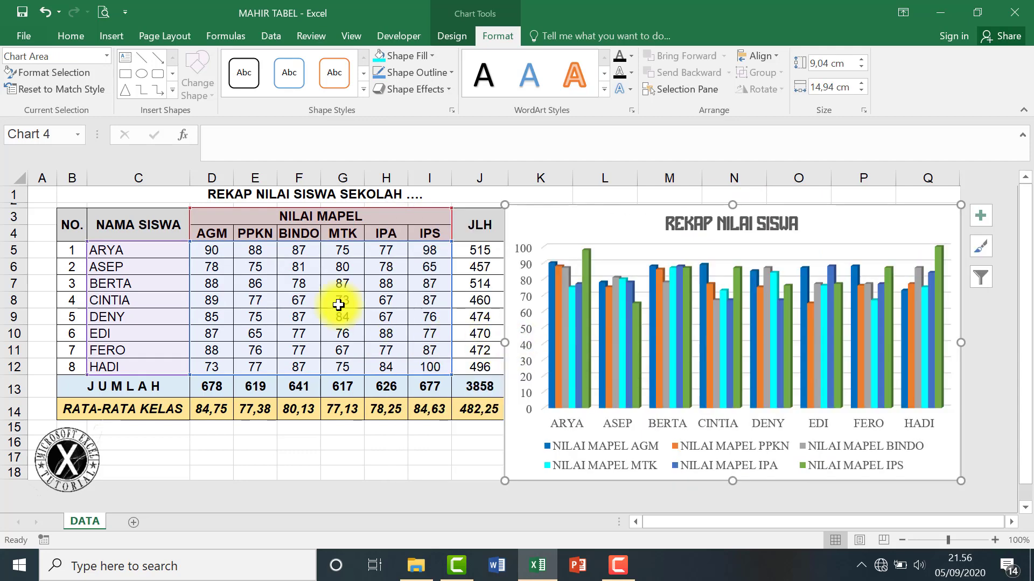
Change ARYA's MTK grade in cell G5 to 100.
click(263, 277)
click(210, 251)
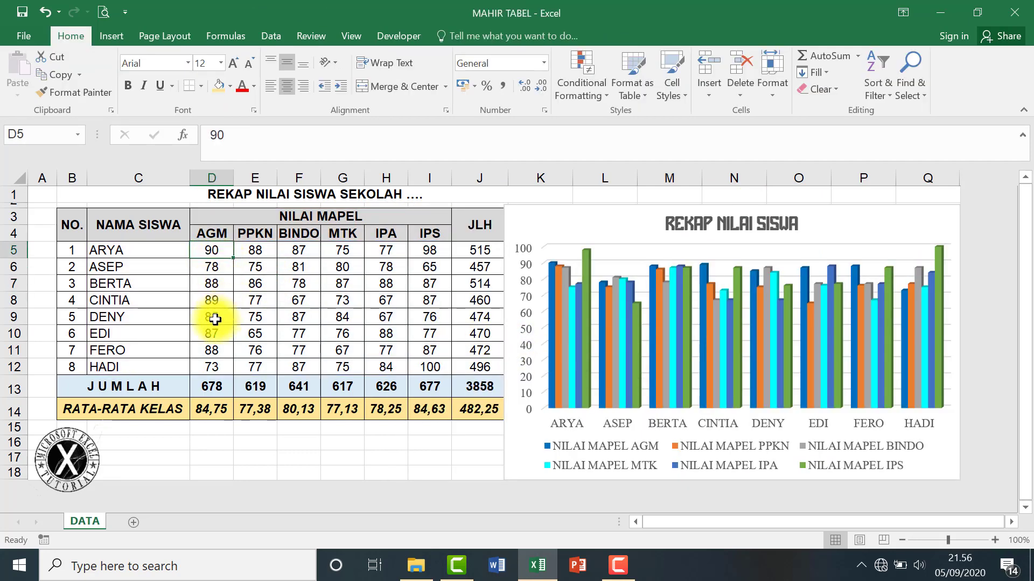
click(213, 367)
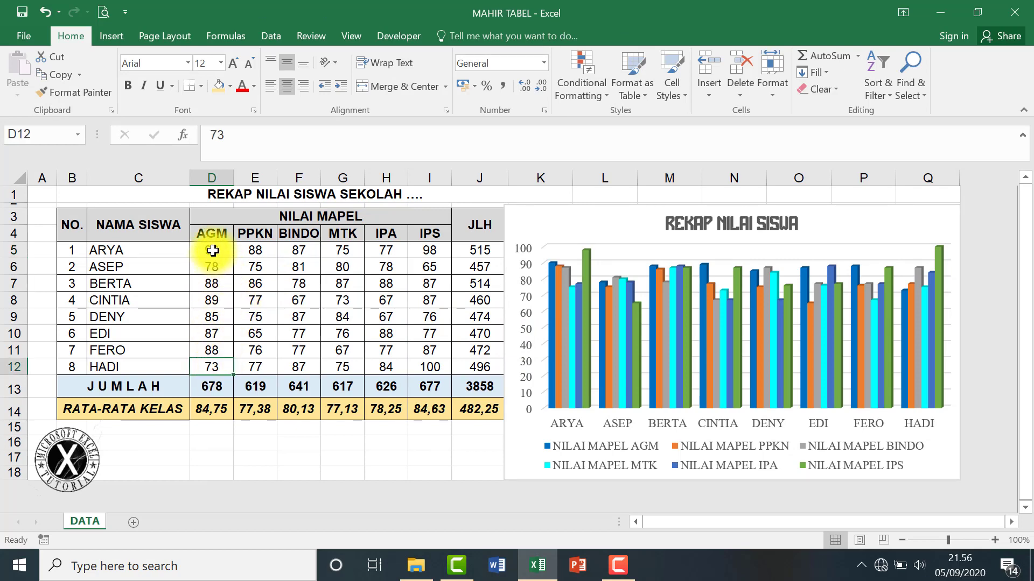
drag(213, 250, 418, 250)
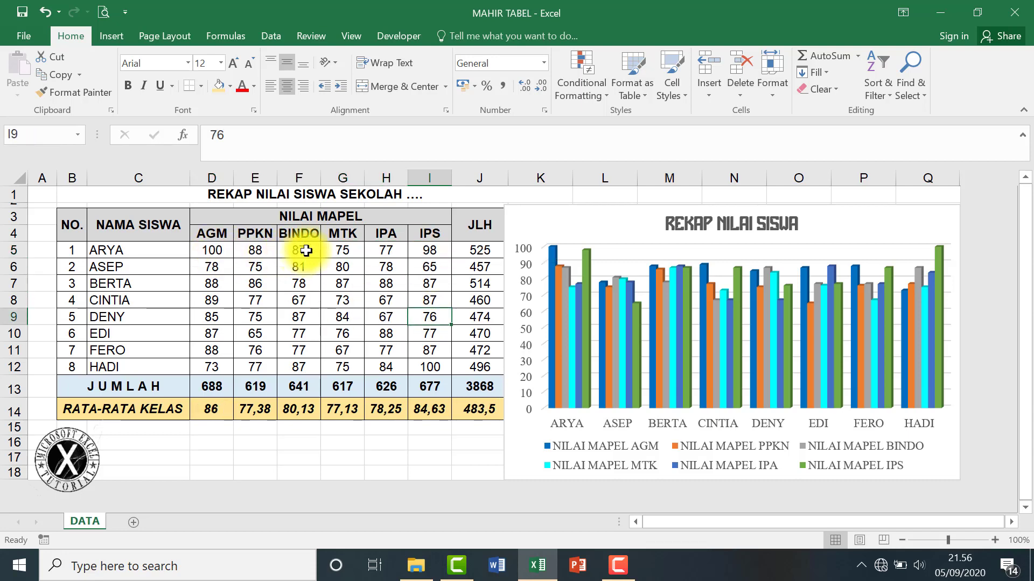
click(349, 250)
text(1)
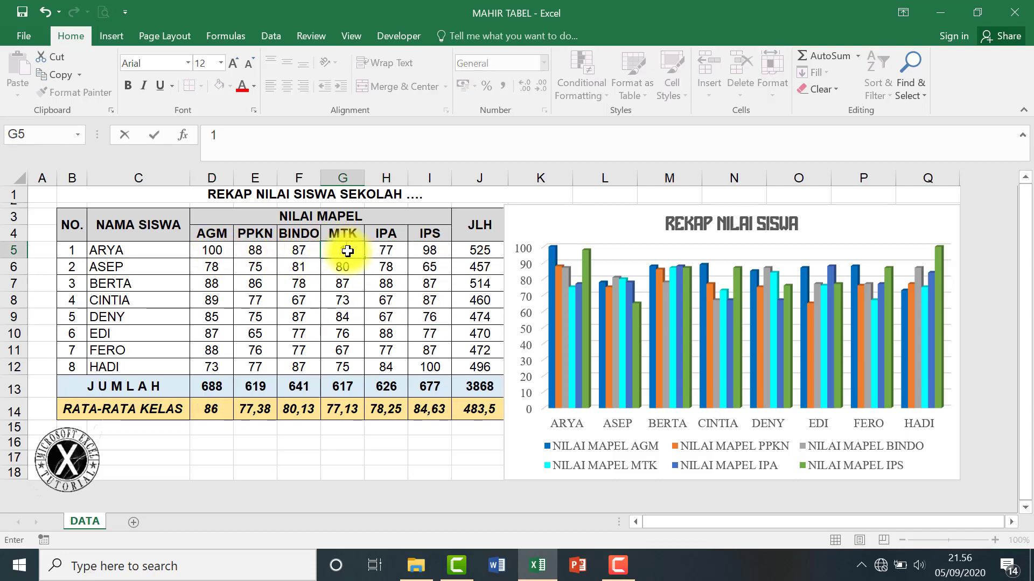
text(00)
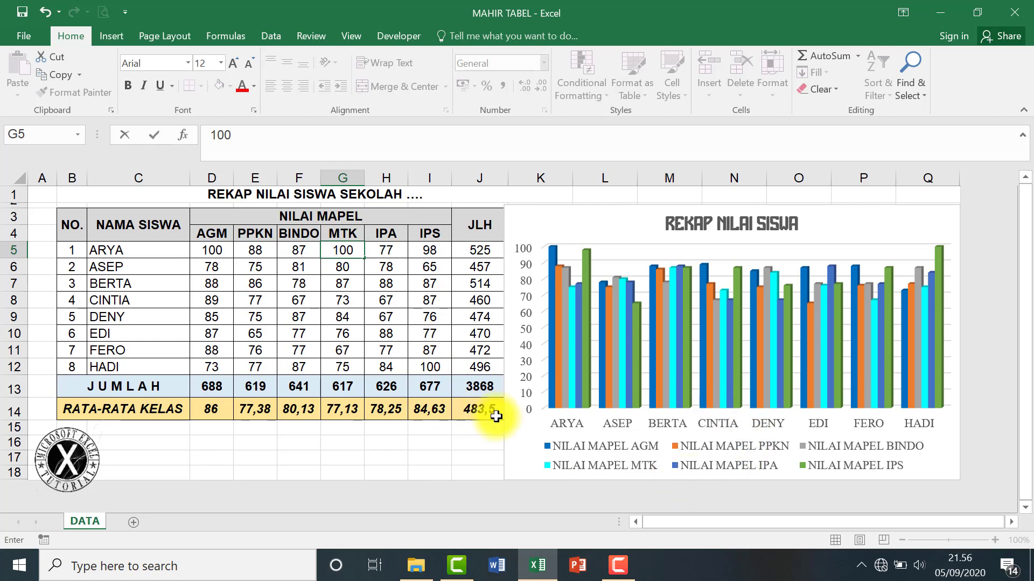
key(Return)
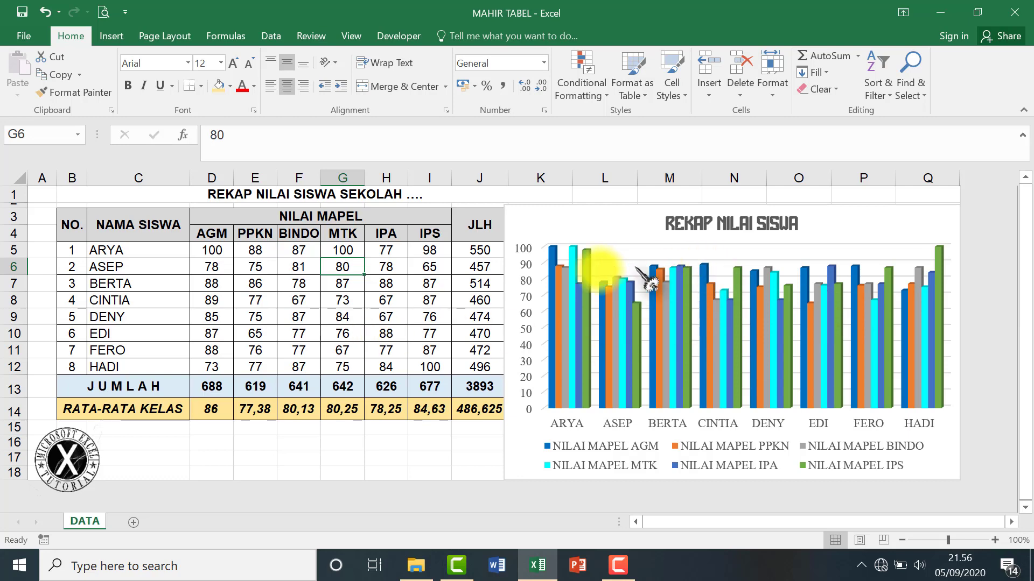
Select various grade cells across D5:I12 to show each value against the chart bars.
click(212, 250)
click(299, 284)
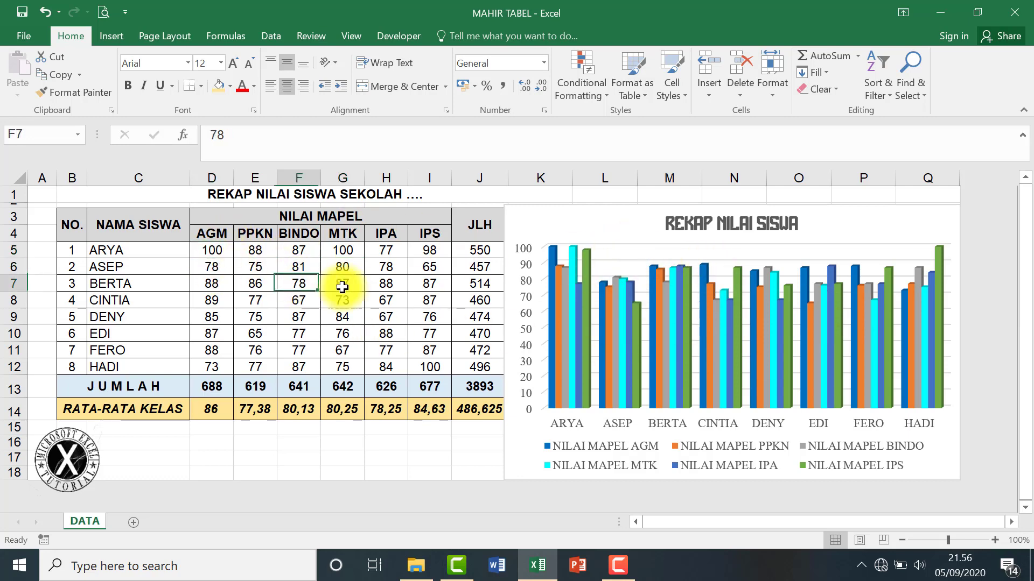
click(386, 301)
click(429, 267)
click(429, 334)
click(429, 367)
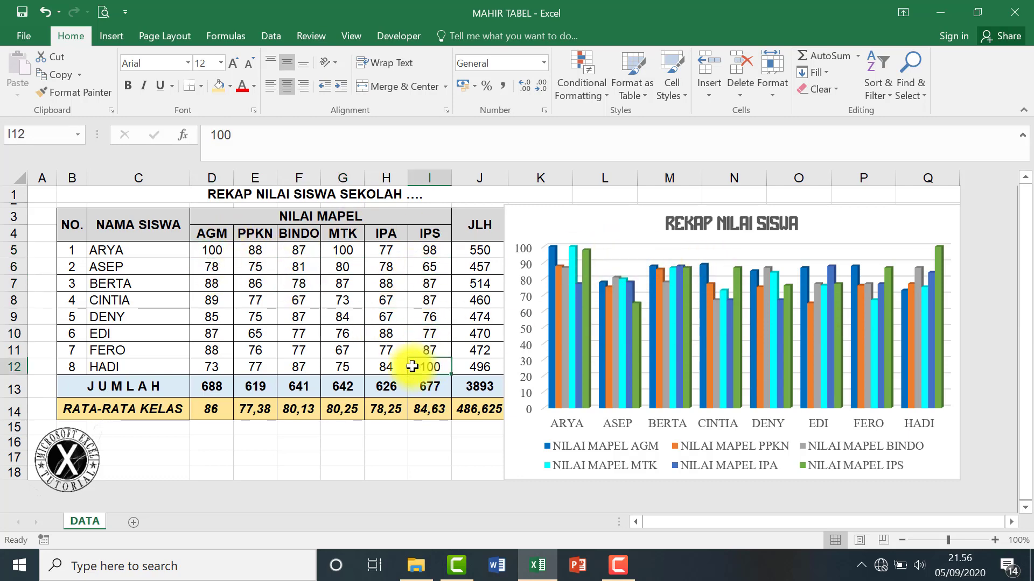
click(342, 367)
click(299, 351)
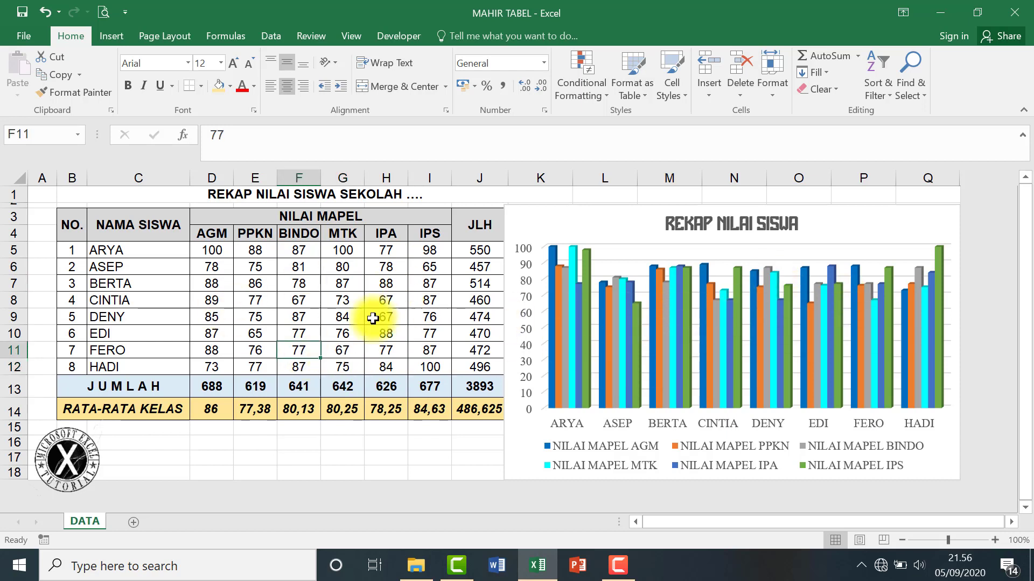
click(373, 284)
click(342, 317)
click(299, 317)
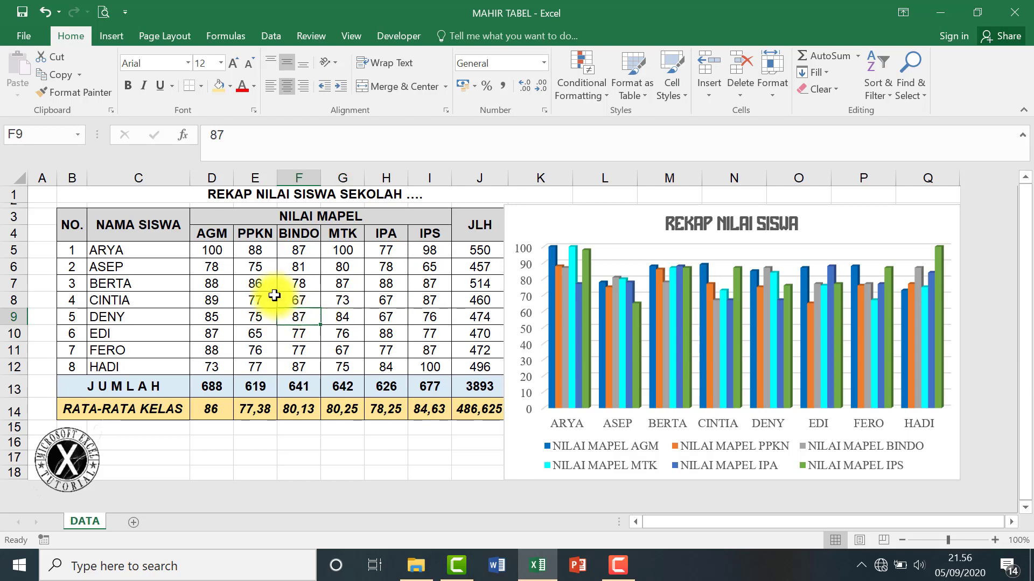
click(255, 284)
click(213, 317)
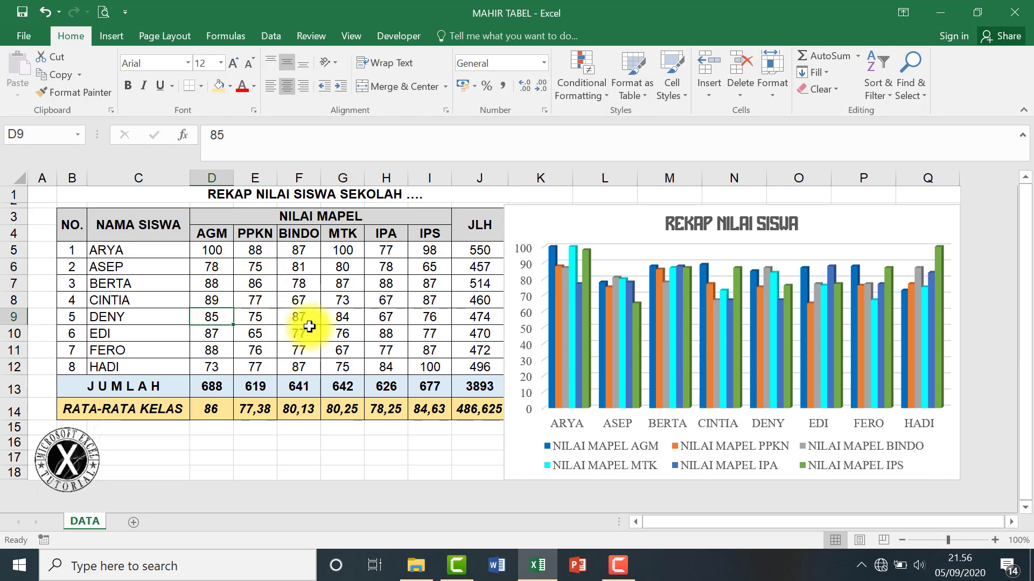
click(340, 299)
click(430, 252)
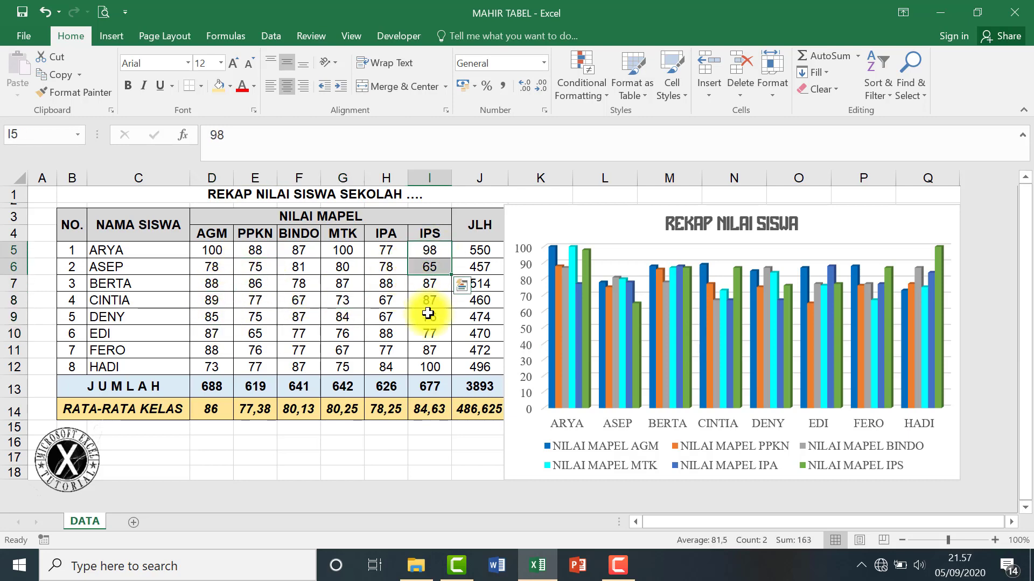
click(425, 334)
click(385, 350)
click(299, 300)
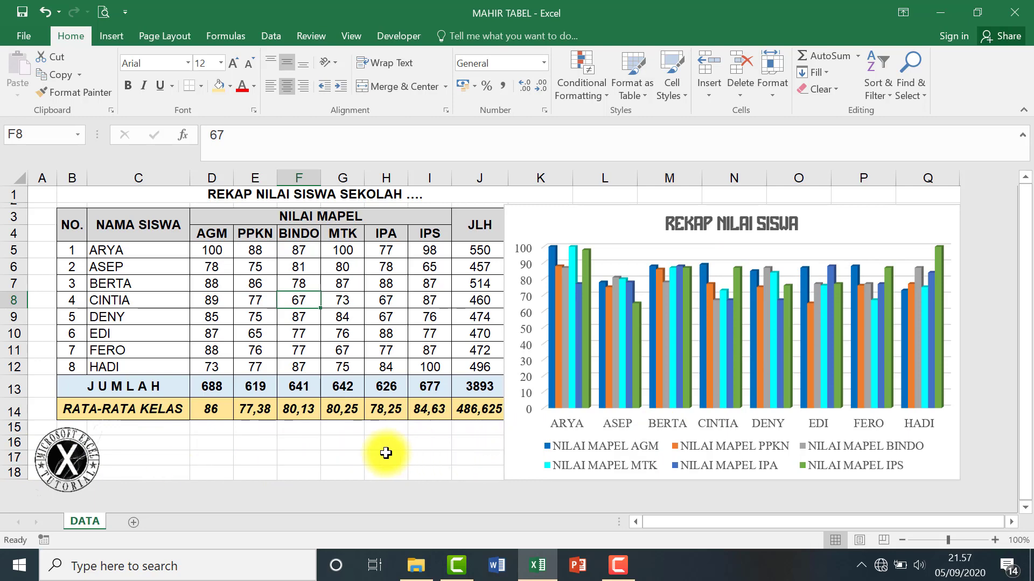
click(352, 455)
drag(175, 442, 409, 459)
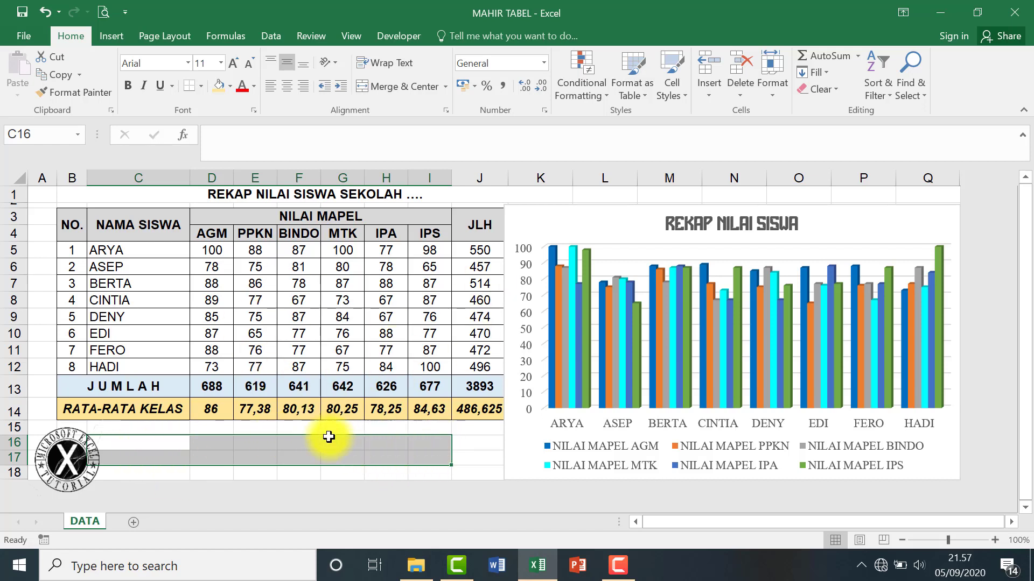
click(482, 447)
click(386, 442)
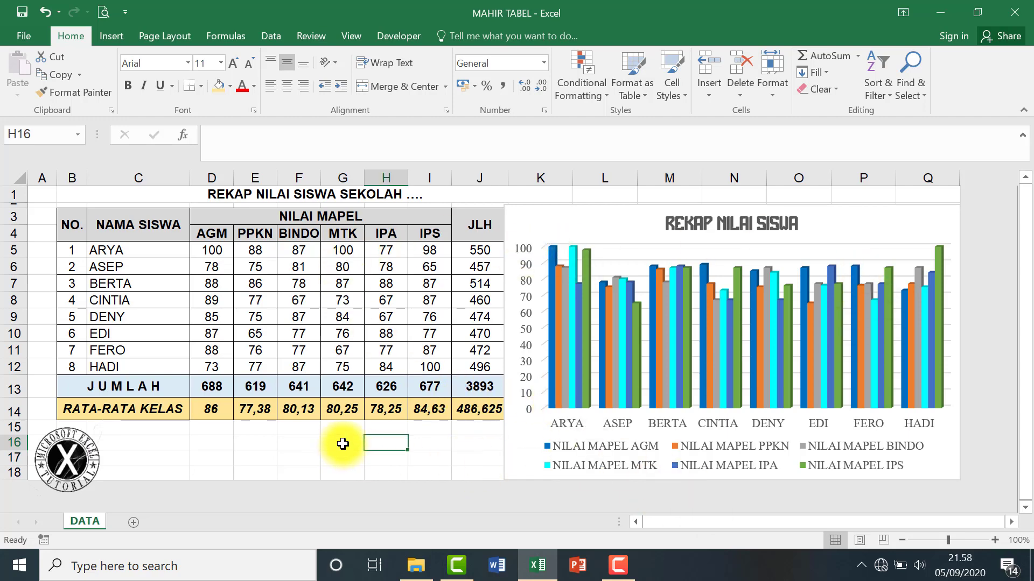
drag(76, 443, 369, 462)
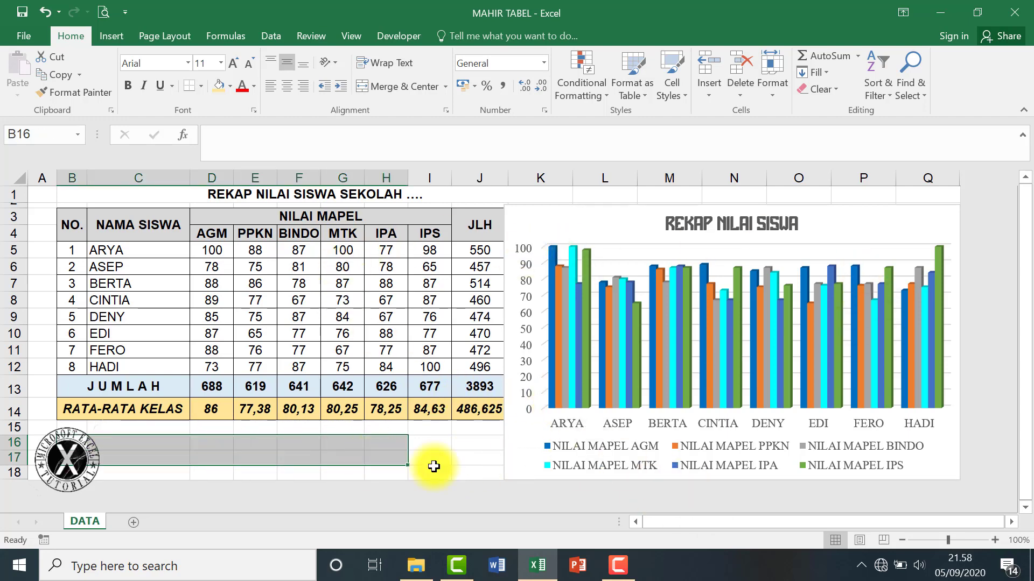
click(466, 458)
key(Up)
key(Left)
key(Left)
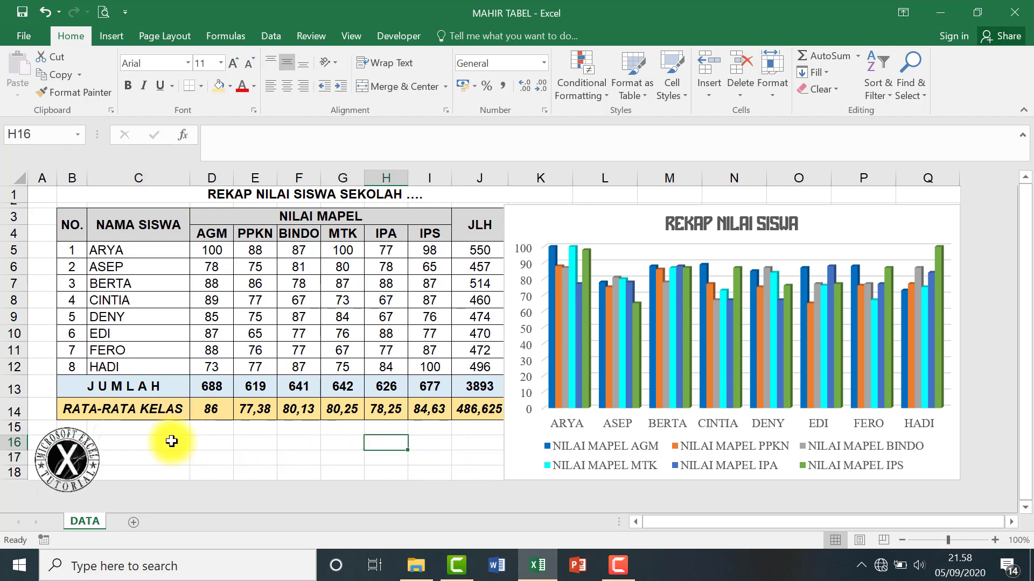